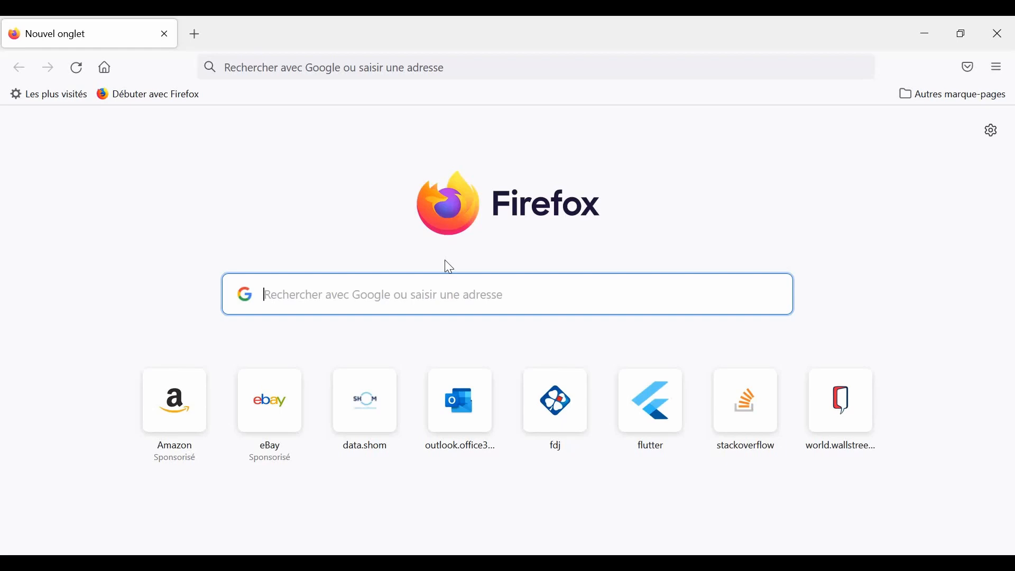
# Search the web for "download sdk flutter" and dismiss the Google cookie notice
pyautogui.write('dow')
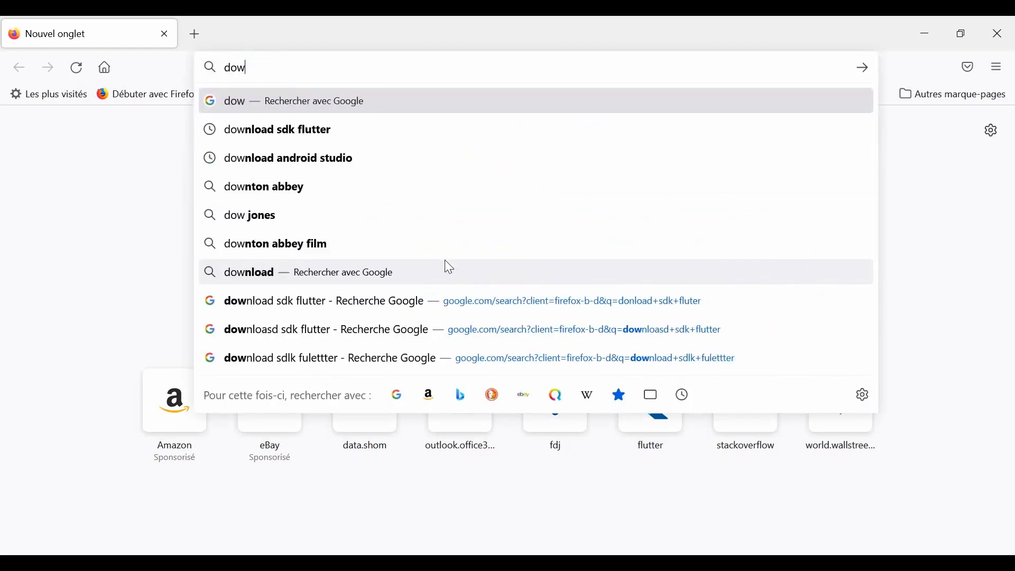
pyautogui.write('nload s')
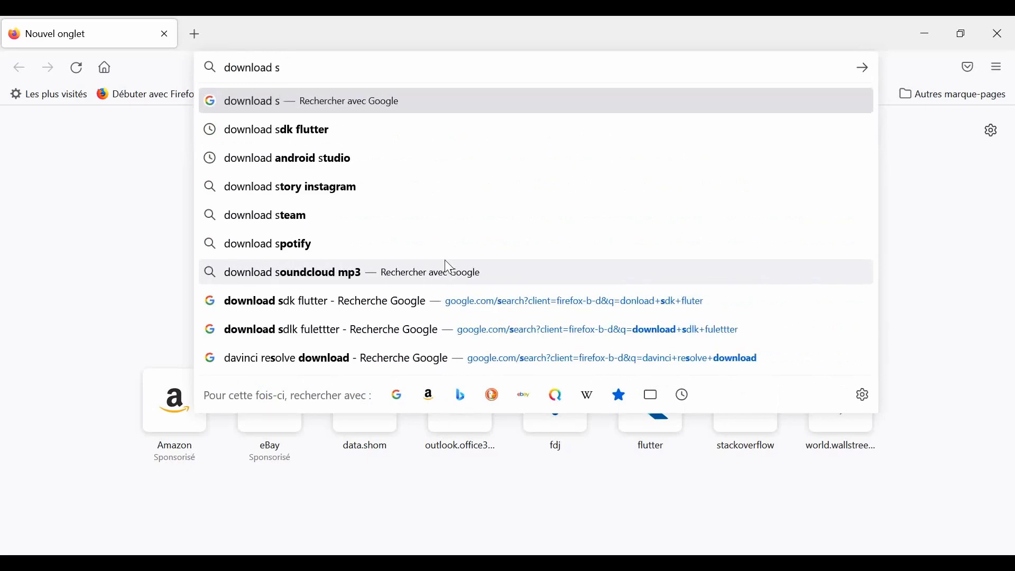
pyautogui.write('dk flutter')
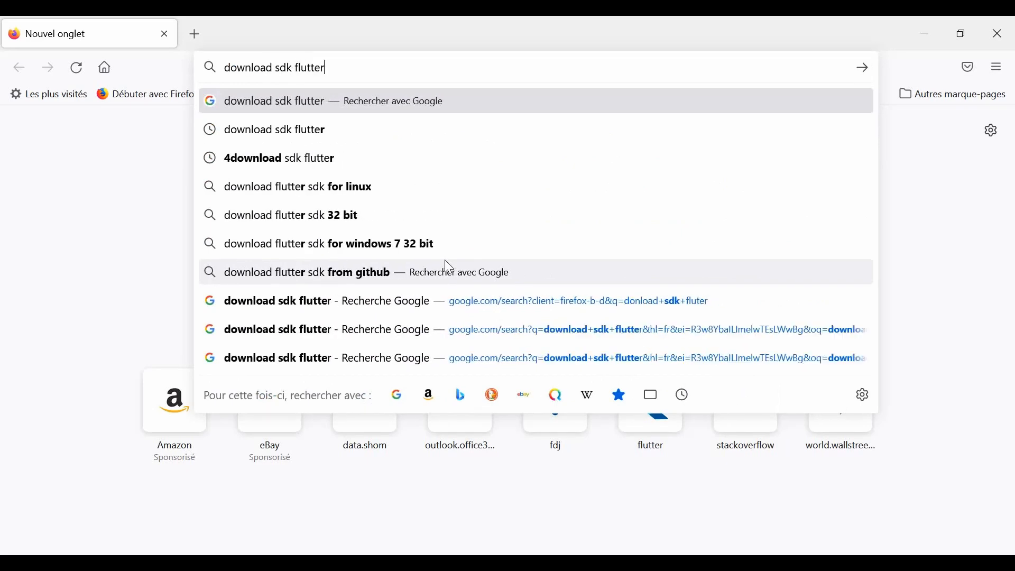
pyautogui.press('Return')
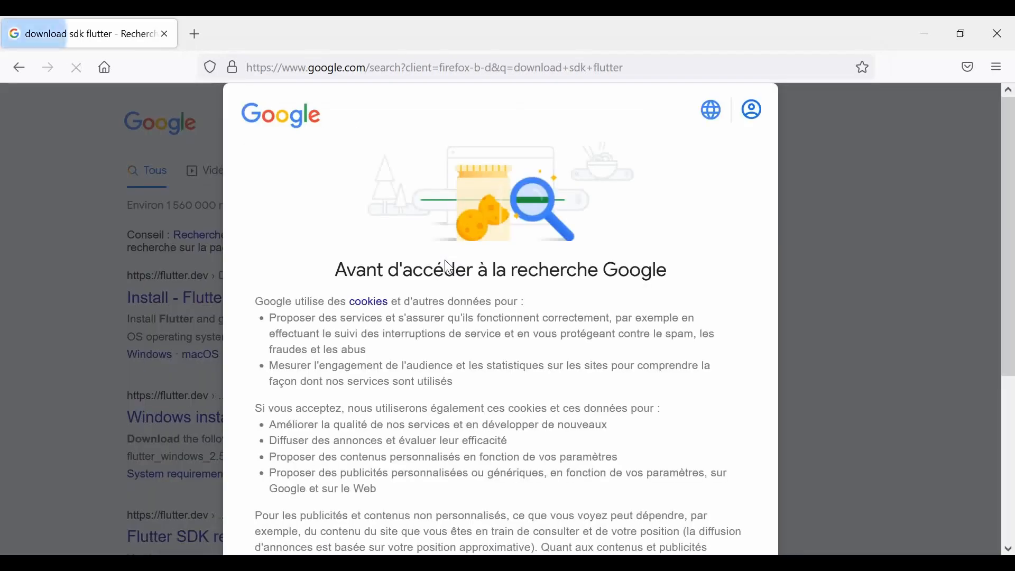
pyautogui.scroll(-5, 475, 287)
pyautogui.click(576, 487)
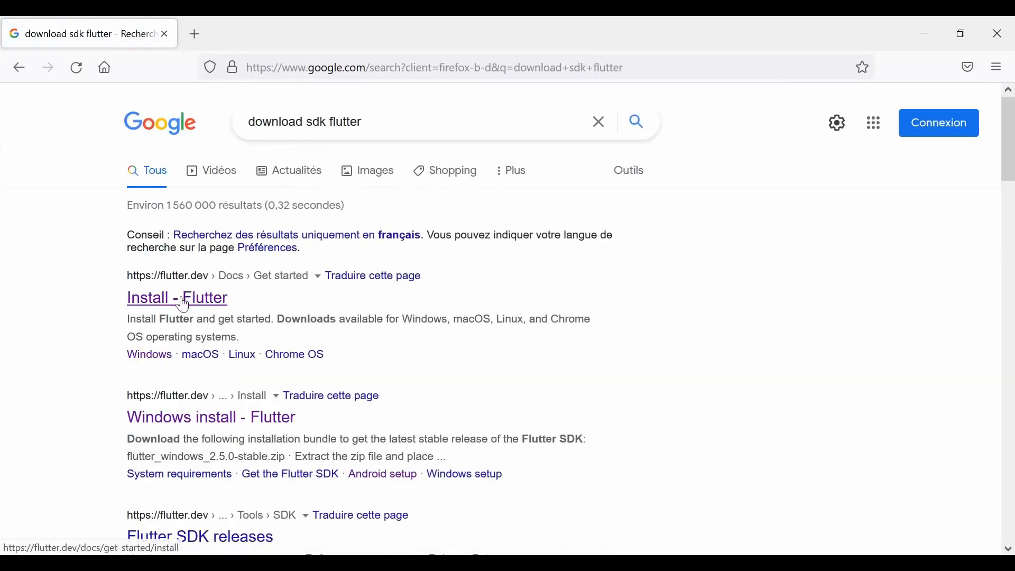
# Open the Flutter Install page from the search results and choose Windows as the operating system
pyautogui.click(190, 292)
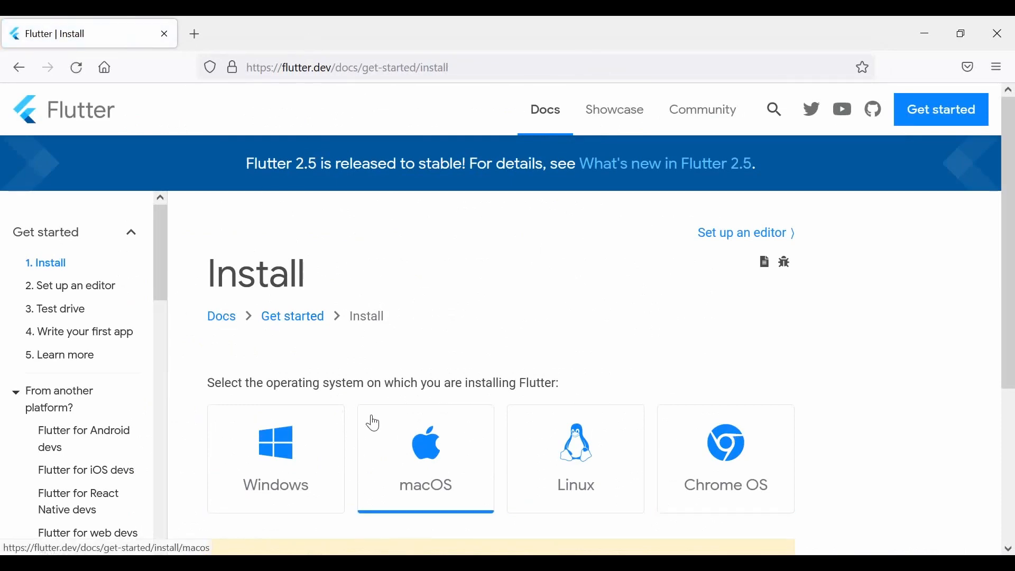
pyautogui.scroll(-3, 359, 425)
pyautogui.click(291, 315)
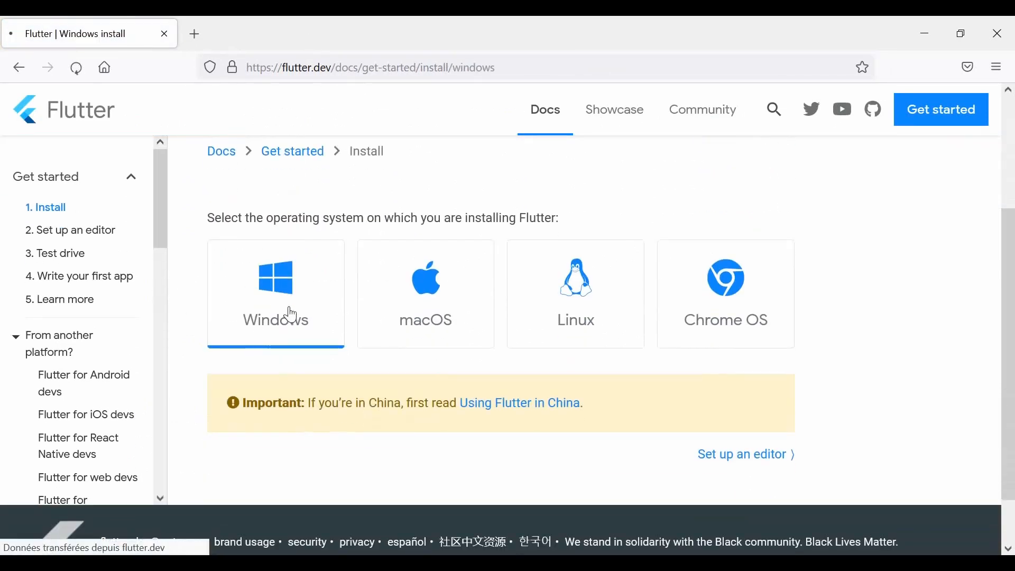
# Download flutter_windows_2.5.0-stable.zip from the Get the Flutter SDK section, saving the file to disk, and close the browser
pyautogui.scroll(-5, 584, 296)
pyautogui.scroll(-2, 584, 282)
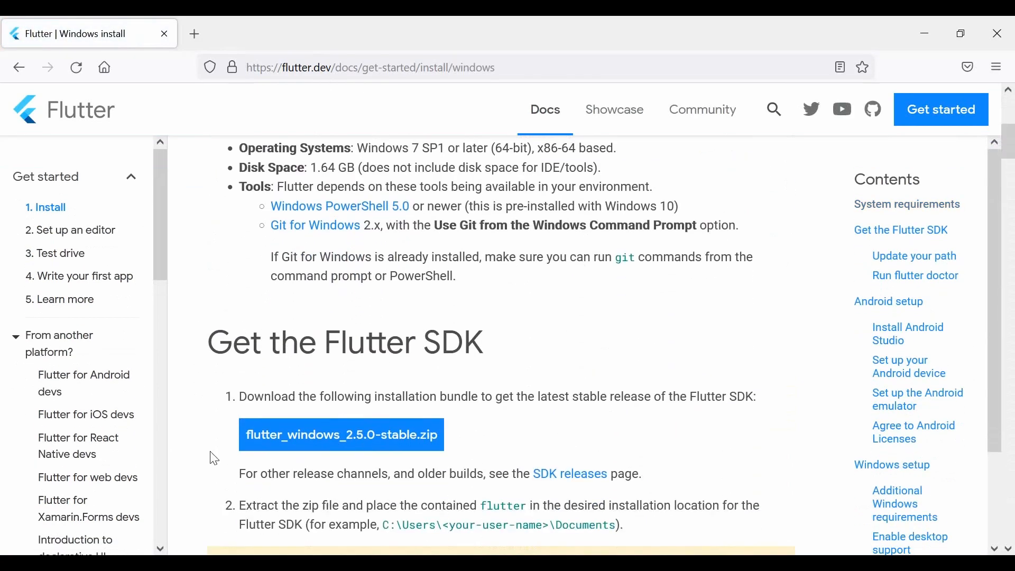
pyautogui.moveTo(517, 342); pyautogui.dragTo(209, 344)
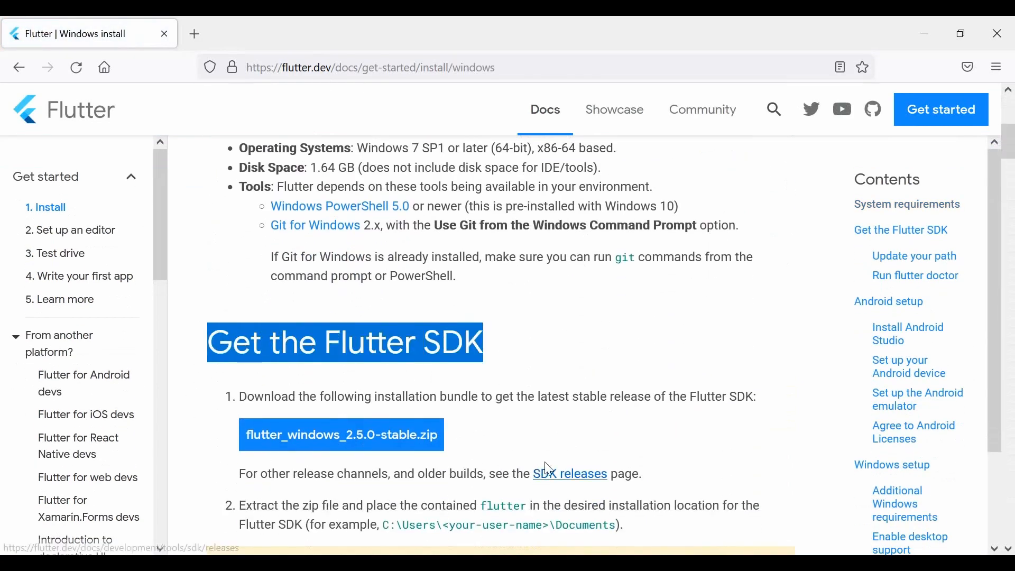
pyautogui.click(558, 435)
pyautogui.click(355, 442)
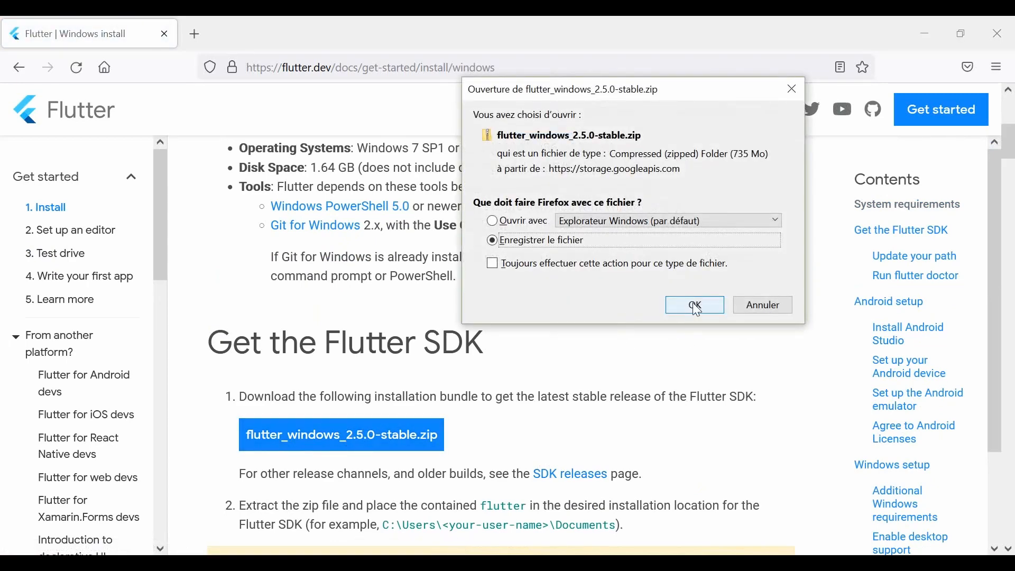
pyautogui.click(695, 307)
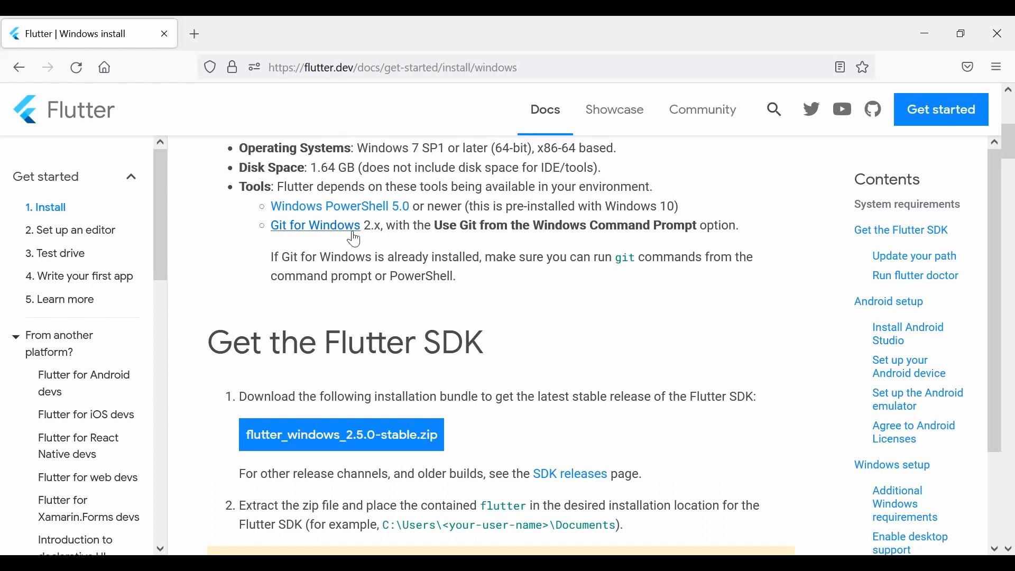
pyautogui.click(1010, 34)
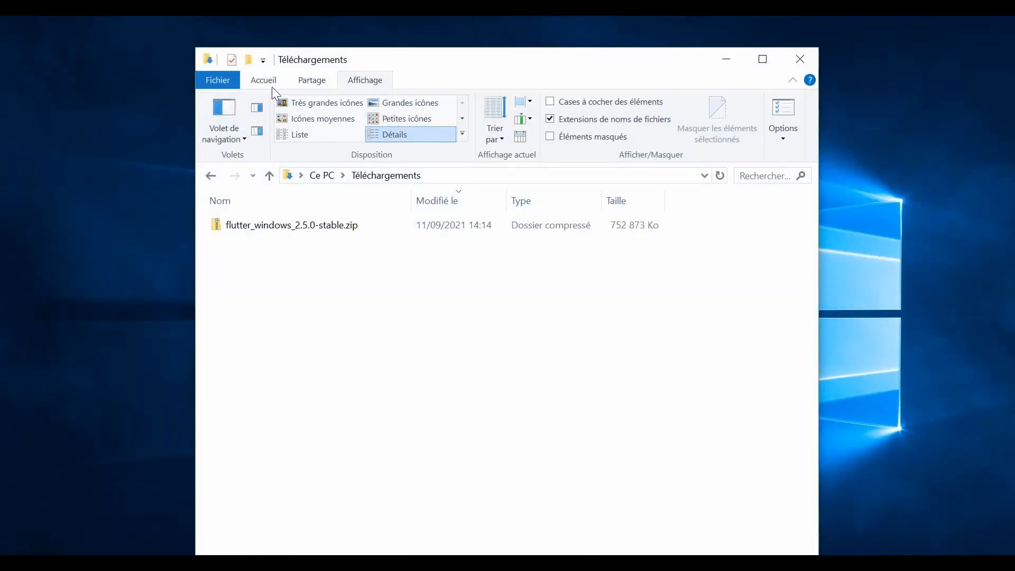
# Extract flutter_windows_2.5.0-stable.zip from the Téléchargements folder into C:\src
pyautogui.click(312, 227)
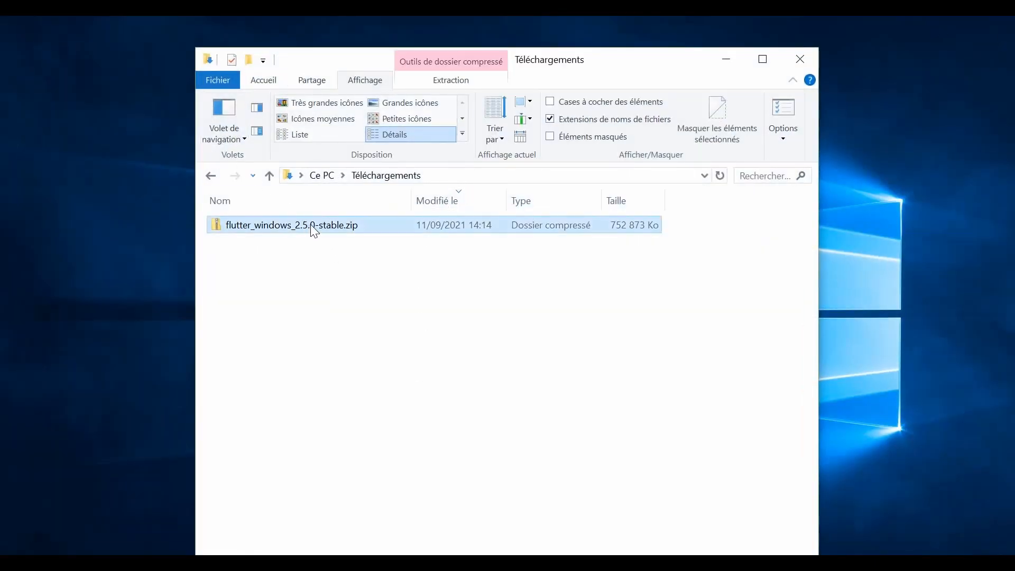
pyautogui.rightClick(311, 224)
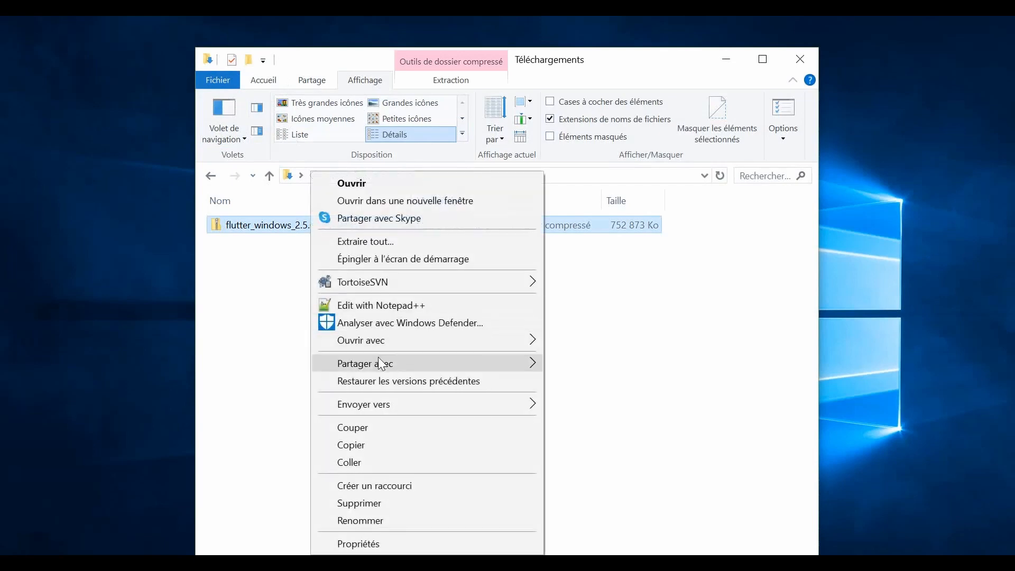
pyautogui.click(381, 242)
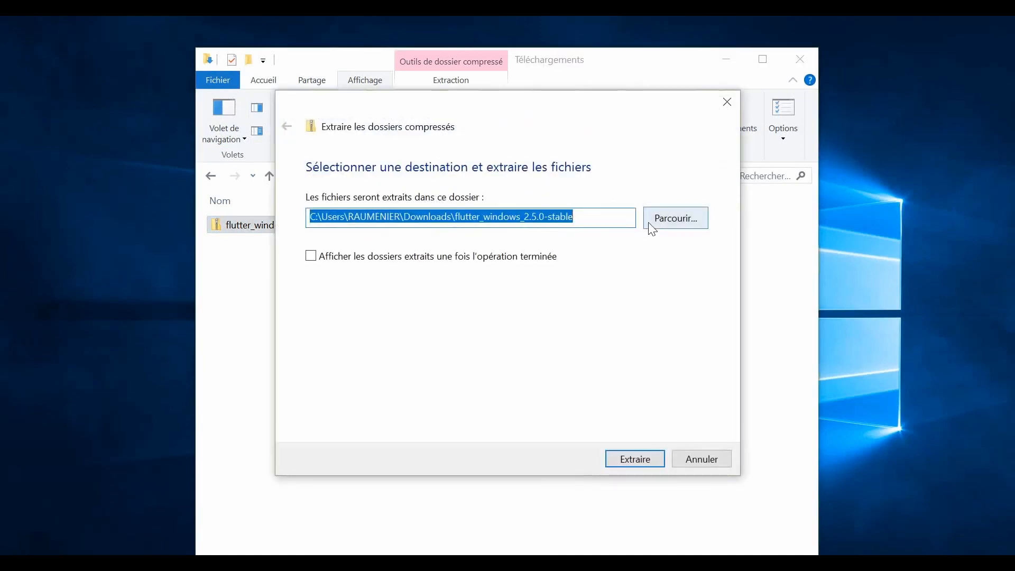
pyautogui.click(672, 217)
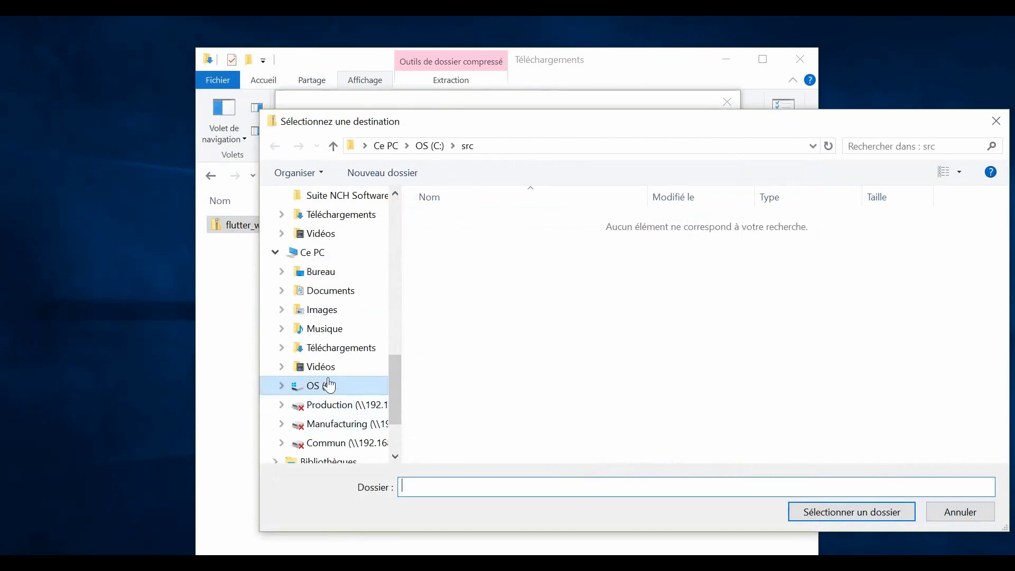
pyautogui.click(324, 385)
pyautogui.scroll(-2, 487, 234)
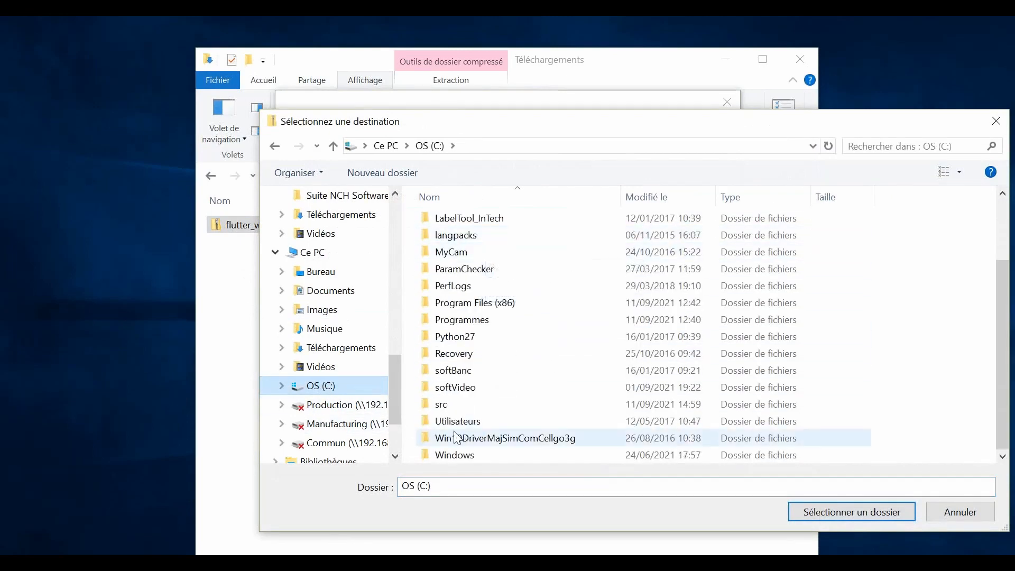
pyautogui.doubleClick(443, 405)
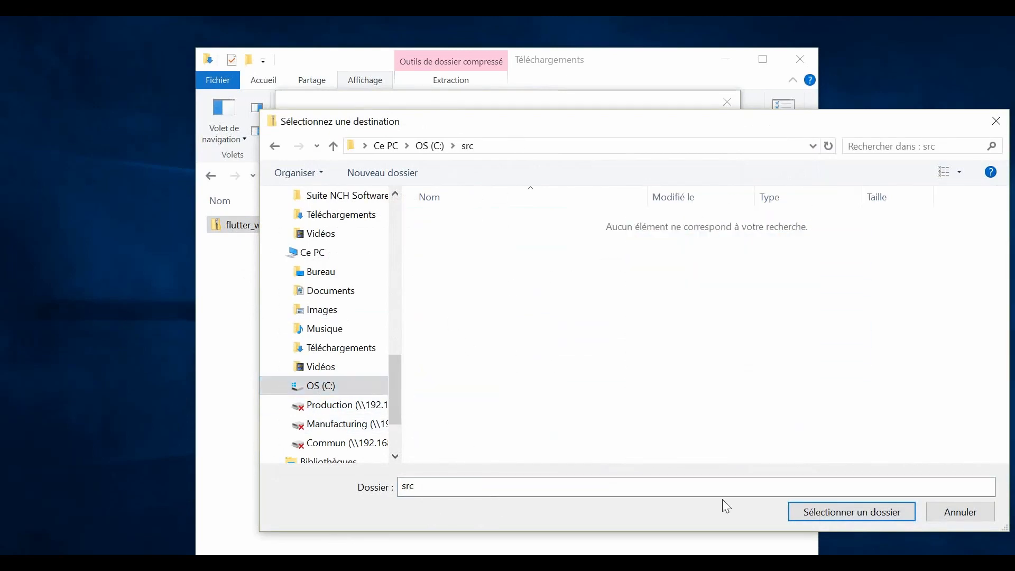
pyautogui.click(860, 513)
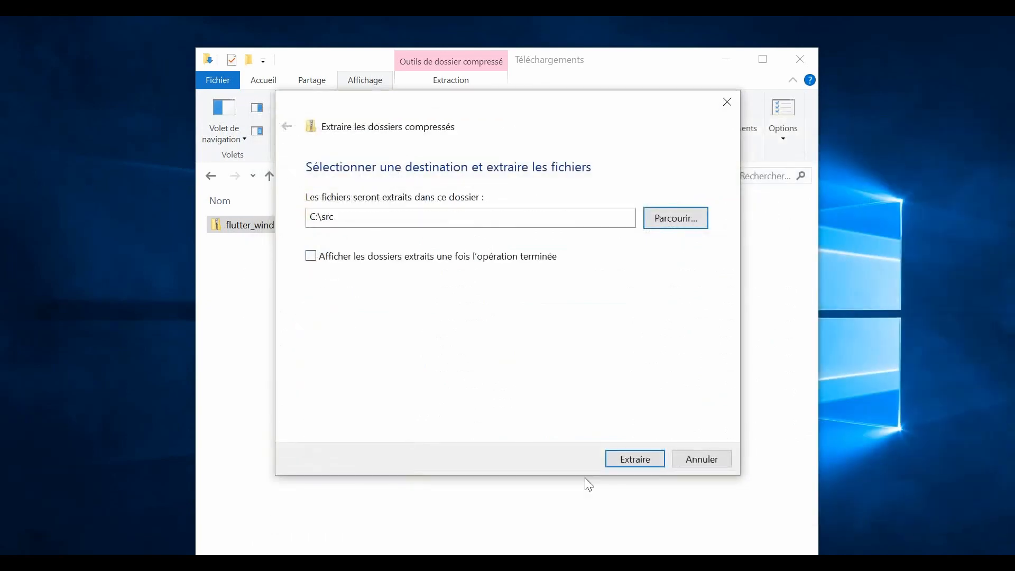
pyautogui.click(631, 460)
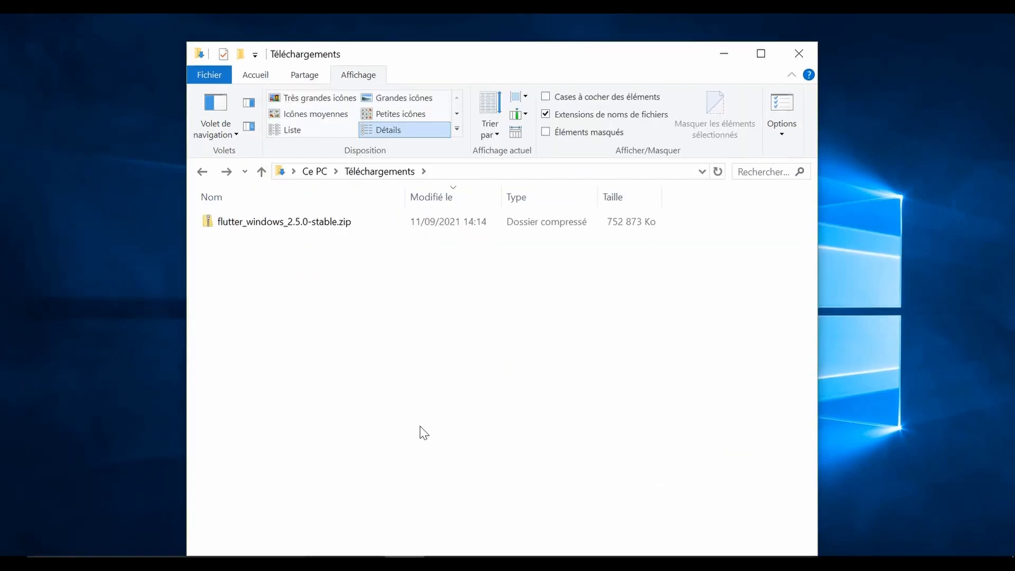
# Go to the bin folder of the extracted SDK, C:\src\flutter\bin, and copy its path
pyautogui.click(472, 172)
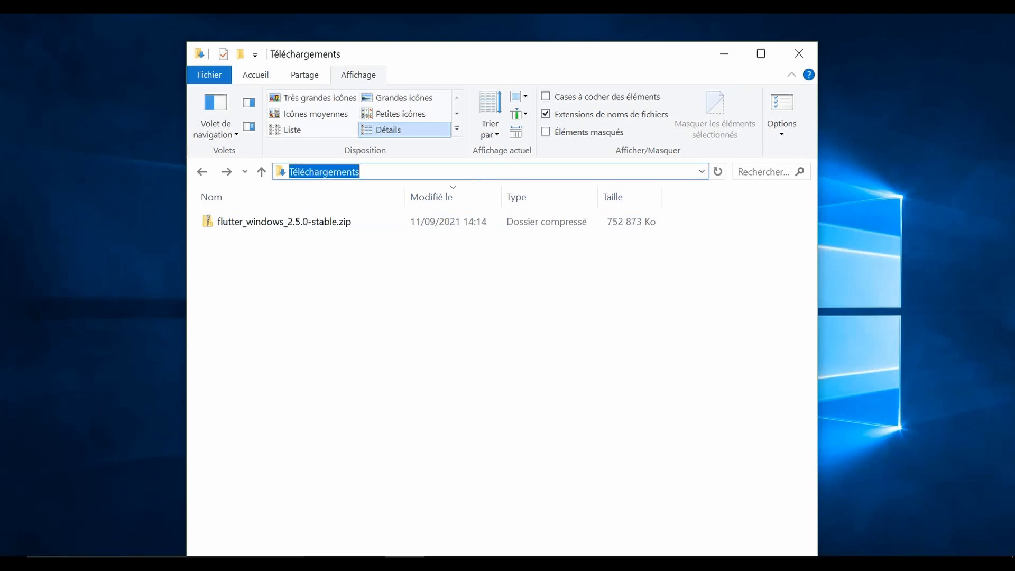
pyautogui.write('c:\\s')
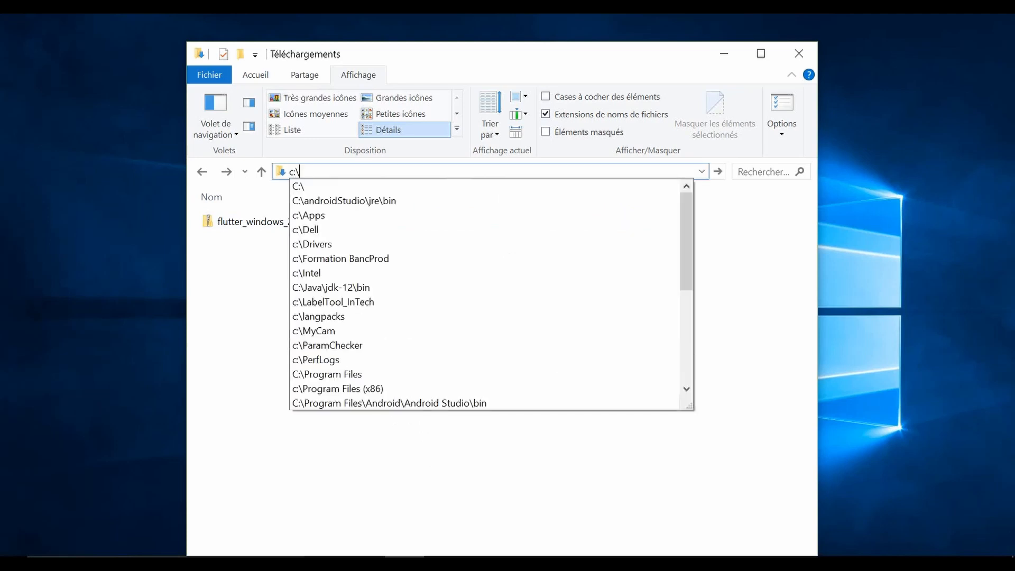
pyautogui.write('r')
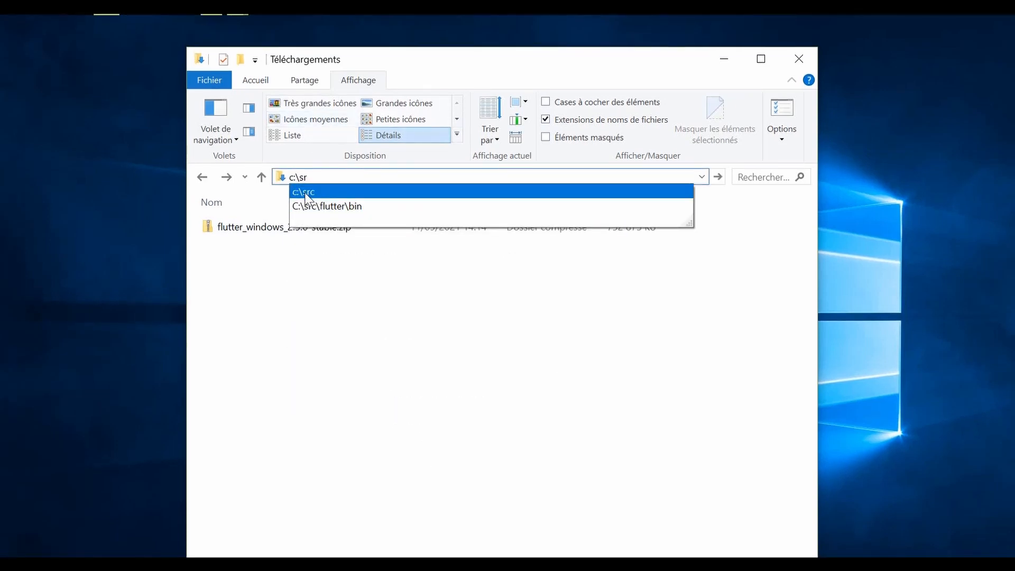
pyautogui.click(316, 193)
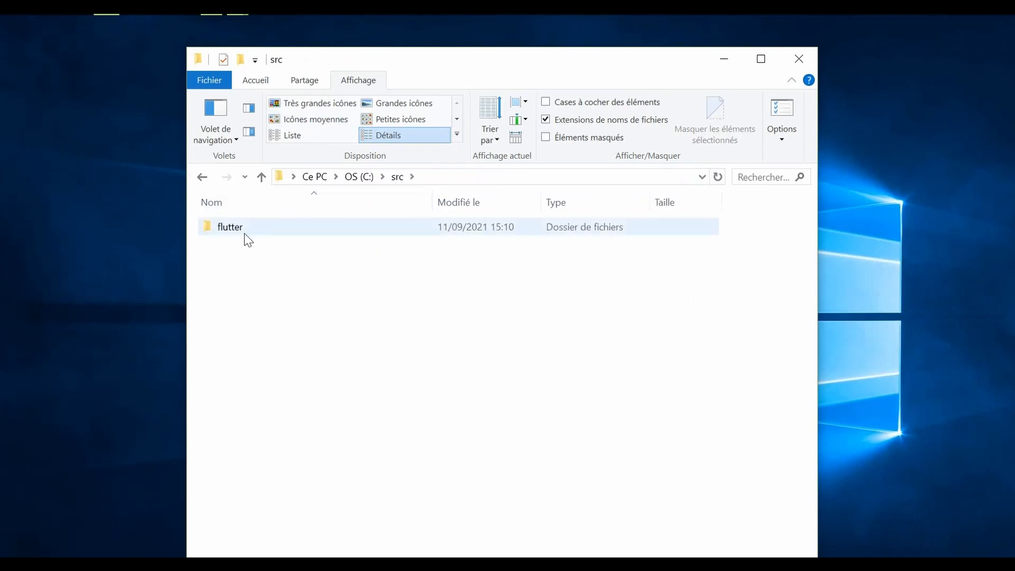
pyautogui.doubleClick(244, 231)
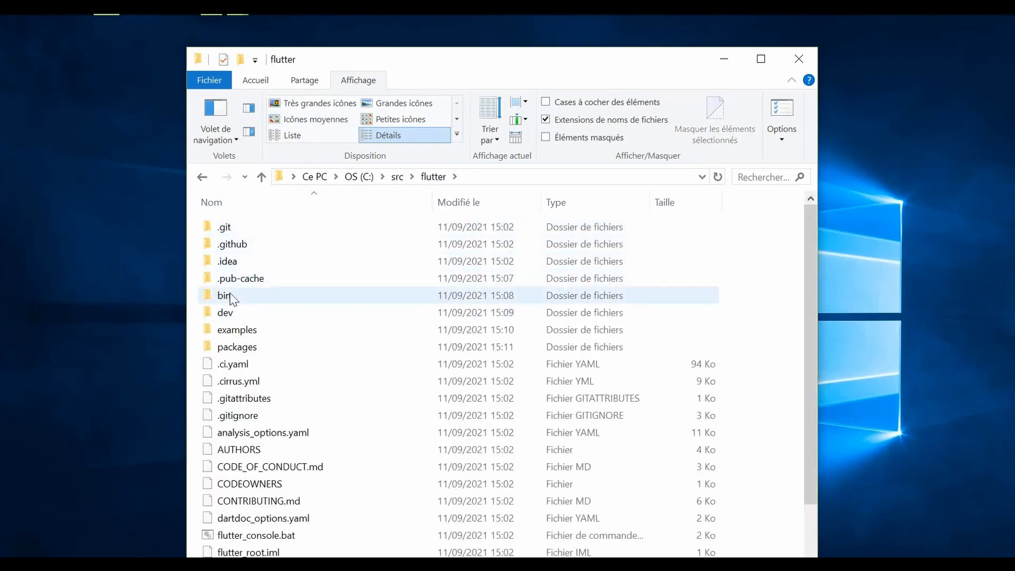
pyautogui.doubleClick(232, 295)
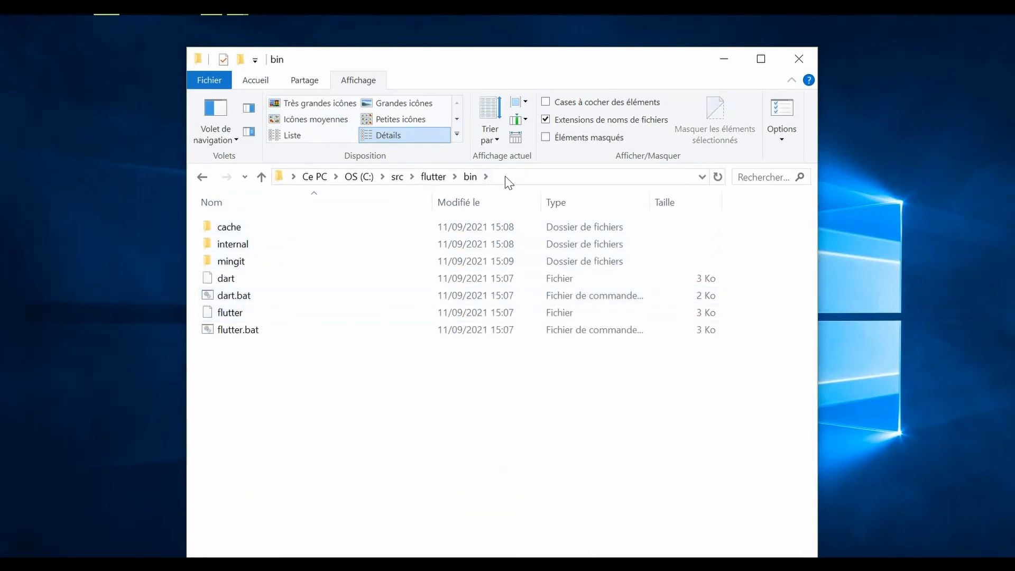
pyautogui.click(522, 175)
pyautogui.hotkey('ctrl', 'c')
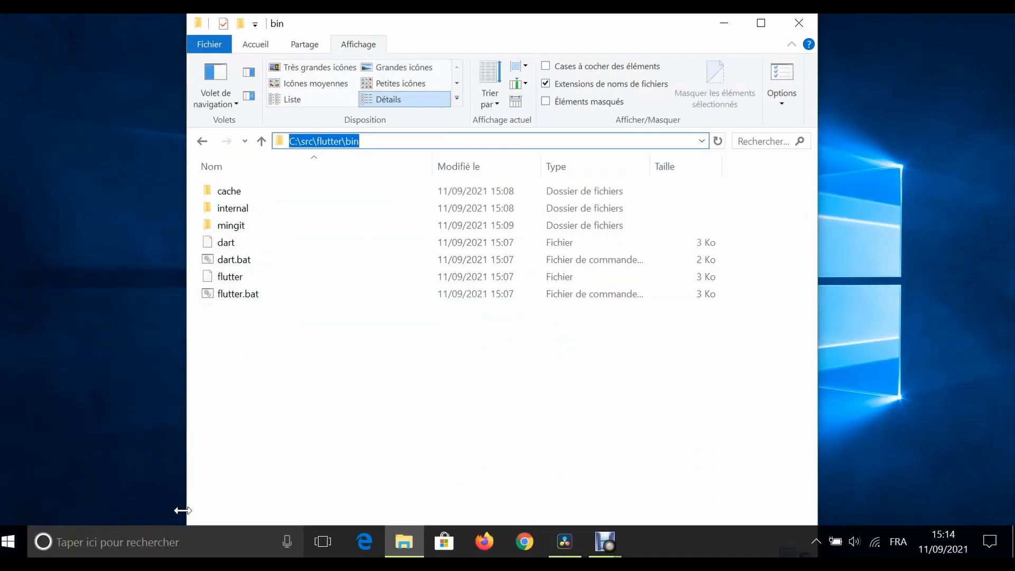
# Find the system environment variable settings through a Windows search and open the Variables d'environnement dialog
pyautogui.press('super+s')
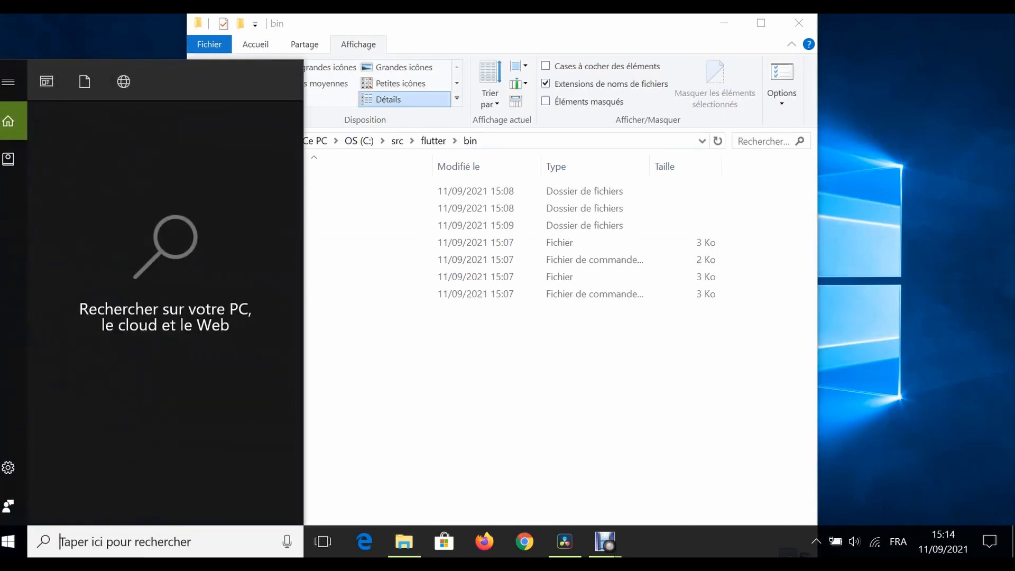
pyautogui.write('v')
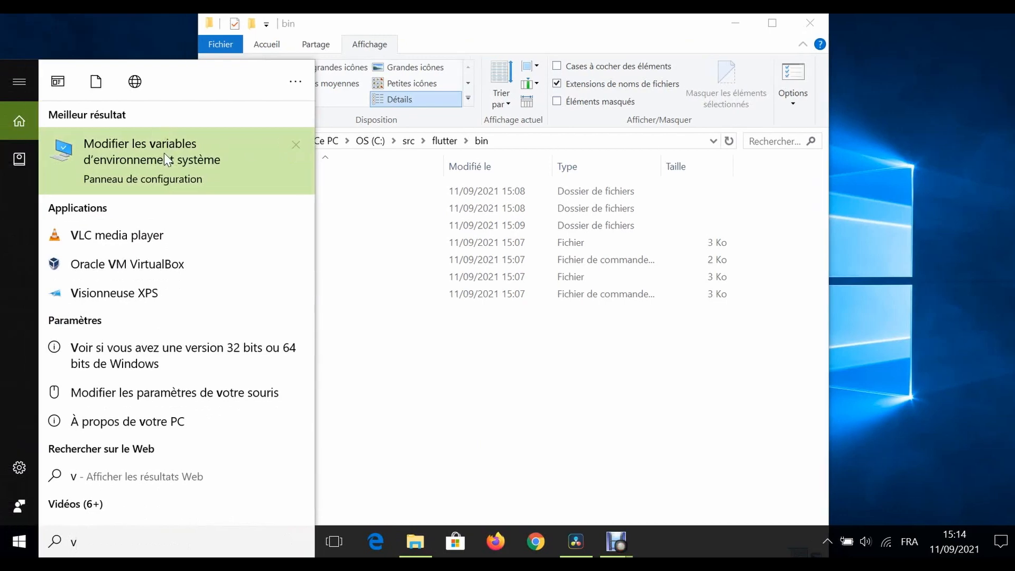
pyautogui.click(160, 158)
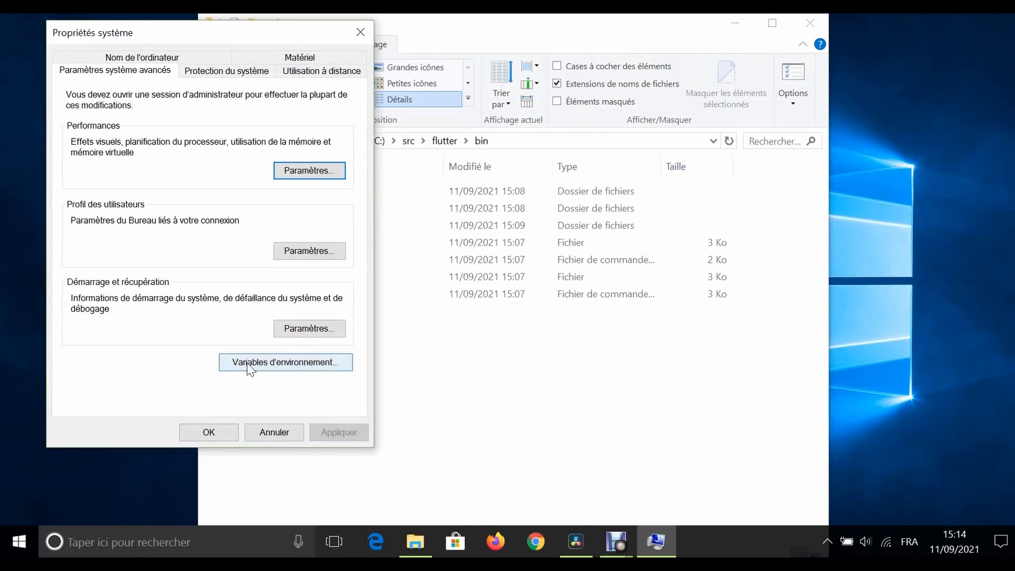
pyautogui.click(249, 363)
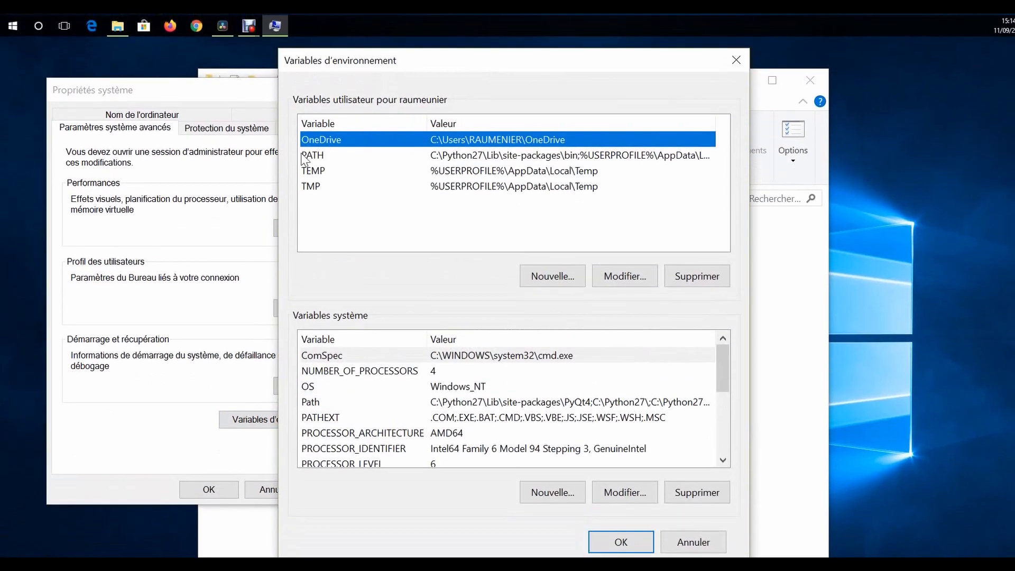
# Append ;C:\src\flutter\bin to the value of the user variable PATH and confirm all the environment variable and system properties dialogs
pyautogui.doubleClick(306, 156)
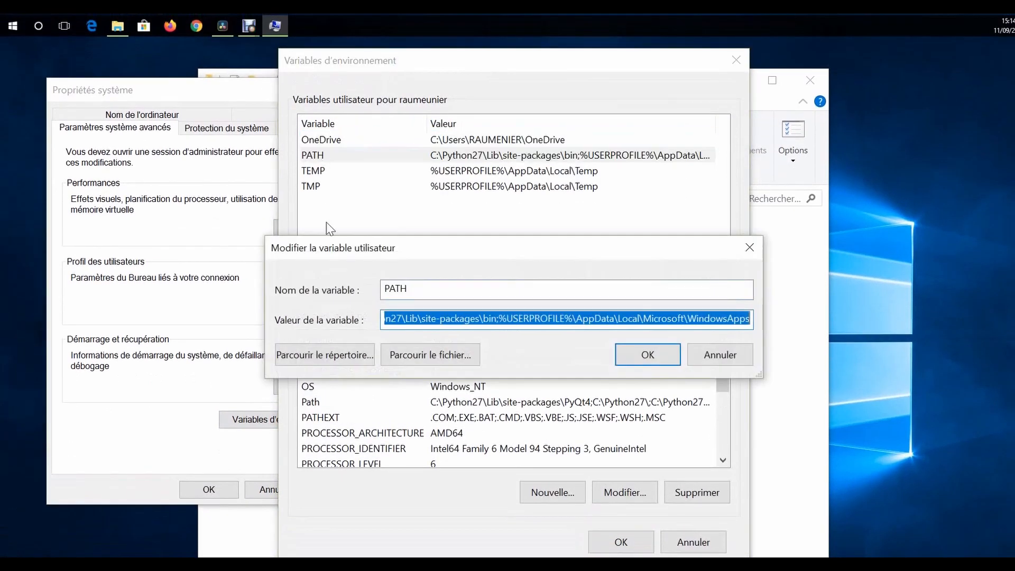
pyautogui.click(518, 318)
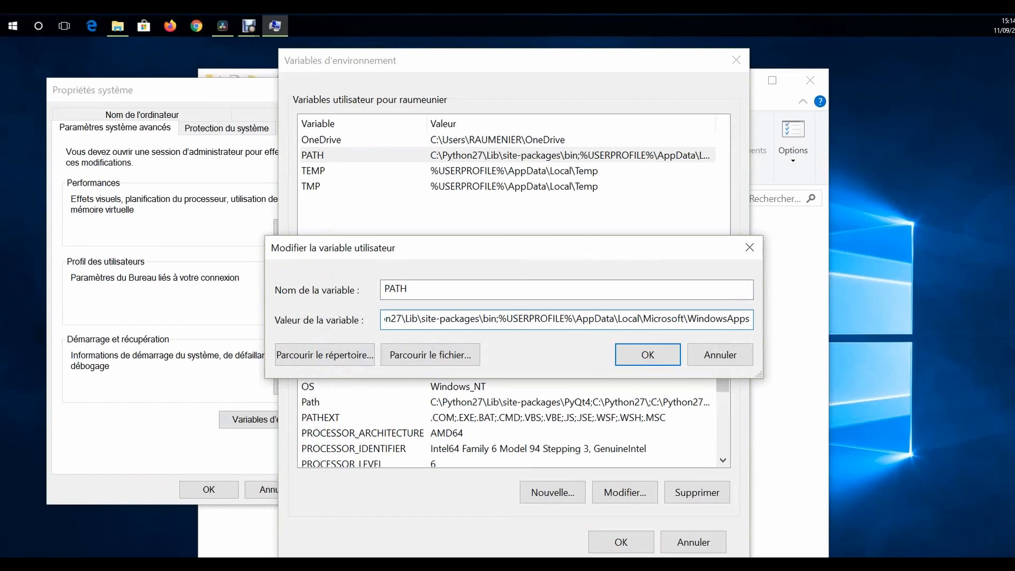
pyautogui.press('Right')
pyautogui.press('Right')
pyautogui.press('Right')
pyautogui.press('Right')
pyautogui.press('Right')
pyautogui.press('Right')
pyautogui.press('Right')
pyautogui.press('Right')
pyautogui.press('Right')
pyautogui.press('Right')
pyautogui.press('Right')
pyautogui.press('Right')
pyautogui.press('Right')
pyautogui.press('Right')
pyautogui.press('Right')
pyautogui.press('Right')
pyautogui.press('Right')
pyautogui.press('Right')
pyautogui.write(';')
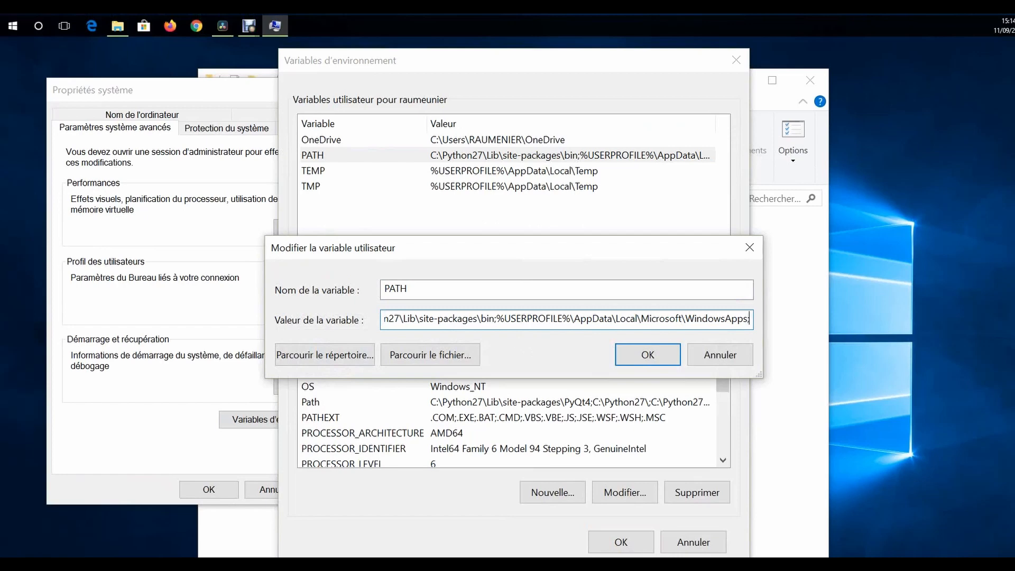
pyautogui.hotkey('ctrl', 'v')
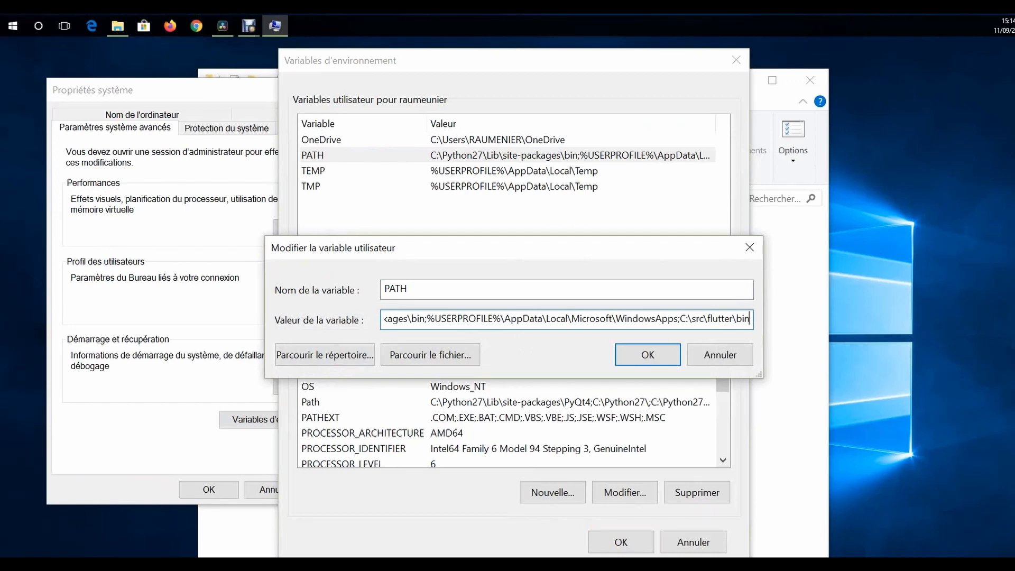
pyautogui.click(647, 354)
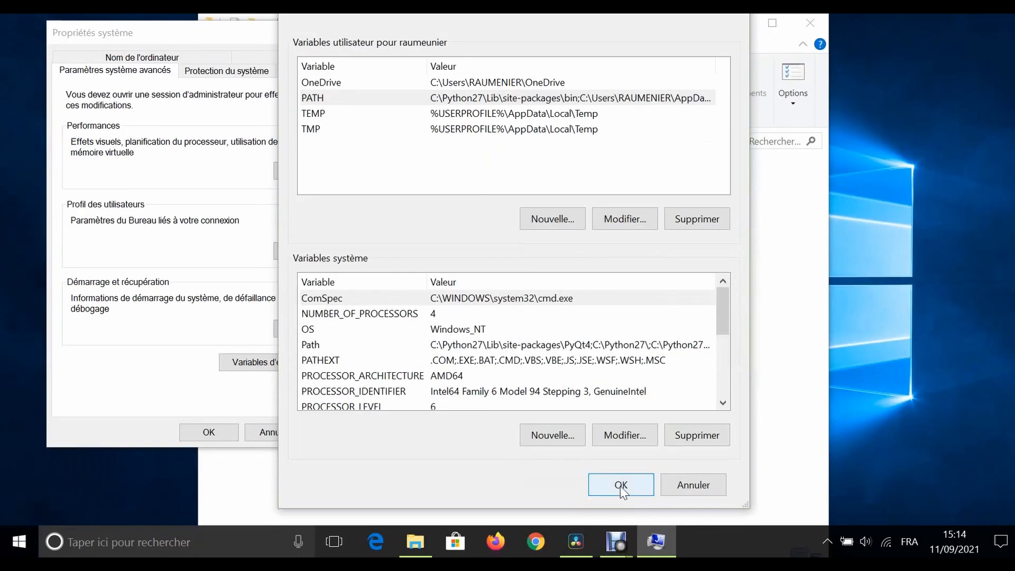
pyautogui.click(621, 542)
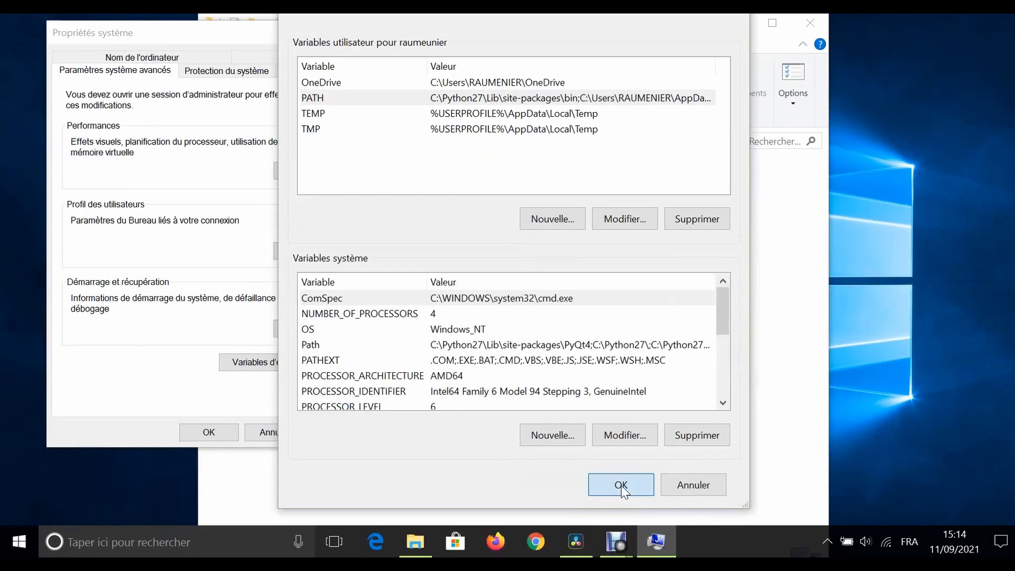
pyautogui.click(208, 432)
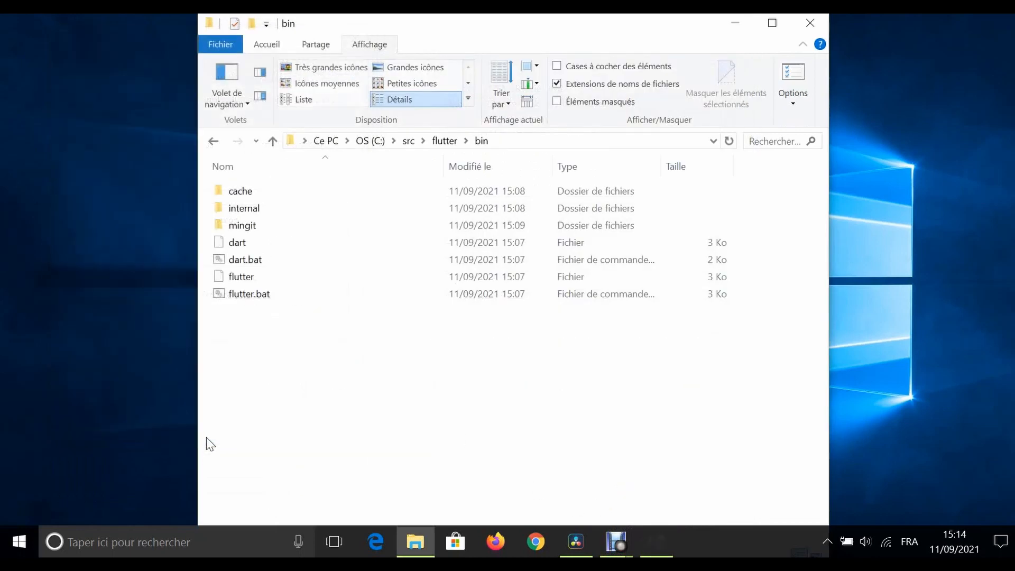
# Open a command prompt and run "where flutter dart" to locate both executables
pyautogui.press('super')
pyautogui.write('cmd')
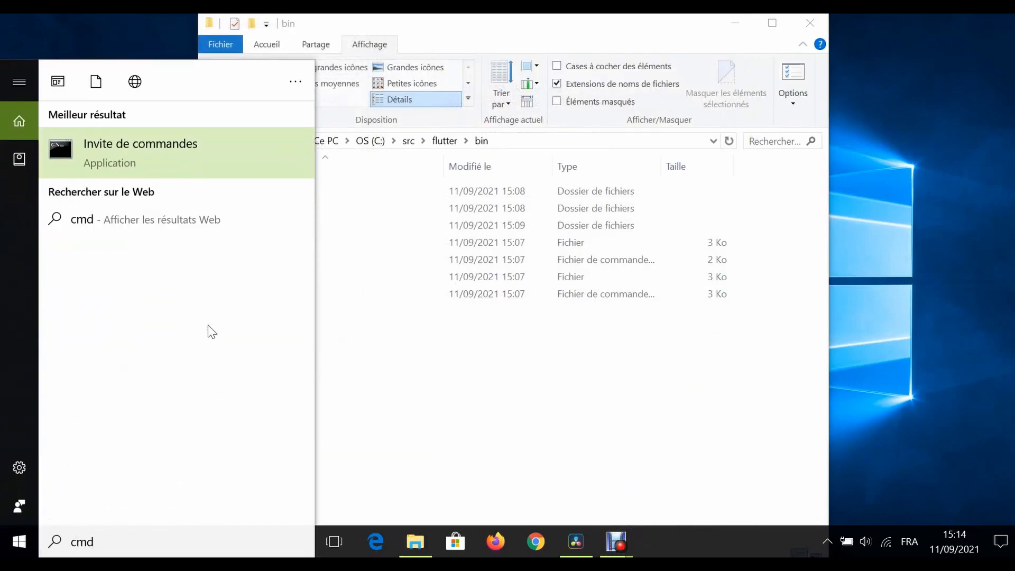
pyautogui.click(117, 151)
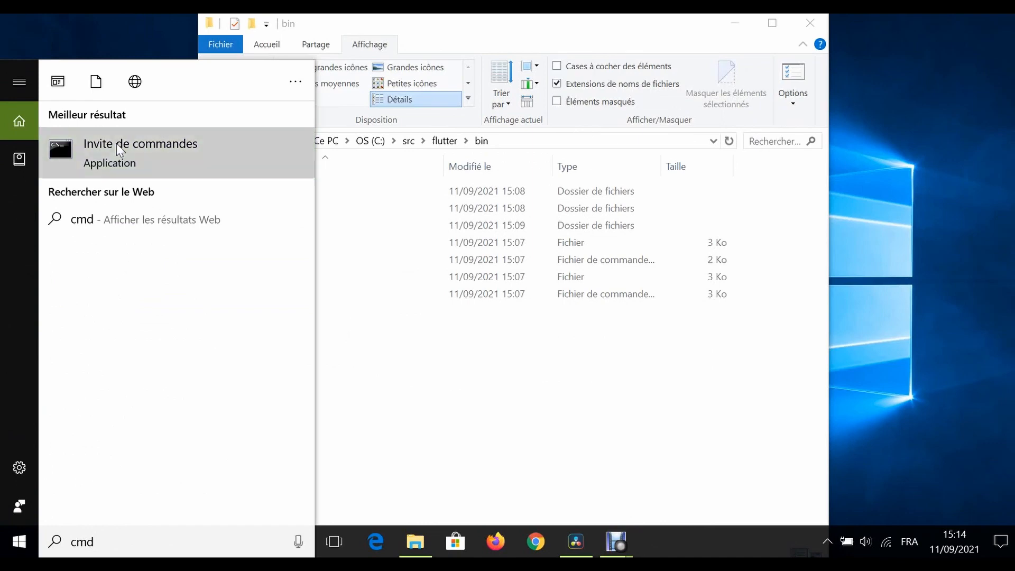
pyautogui.click(435, 316)
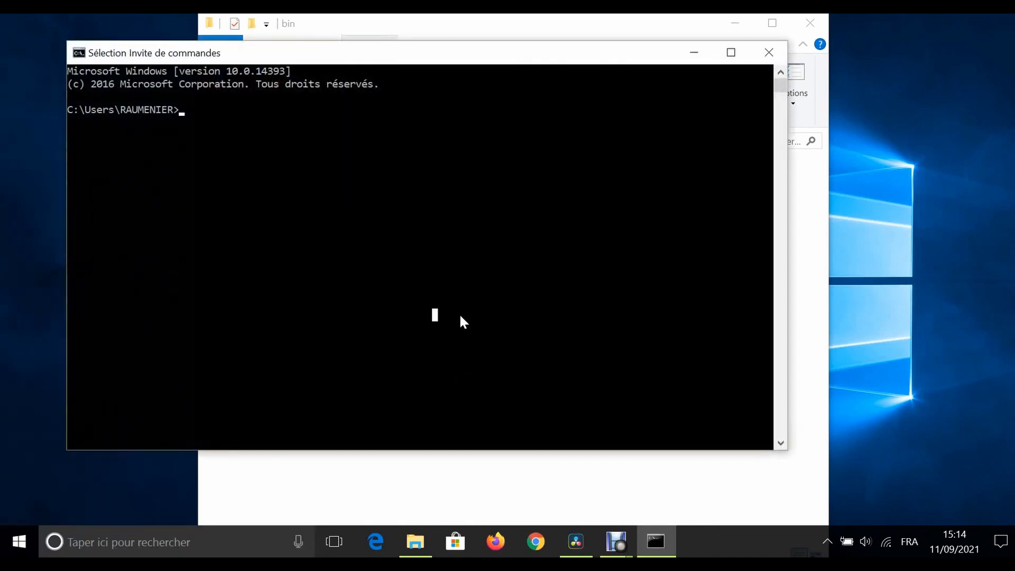
pyautogui.write('where f')
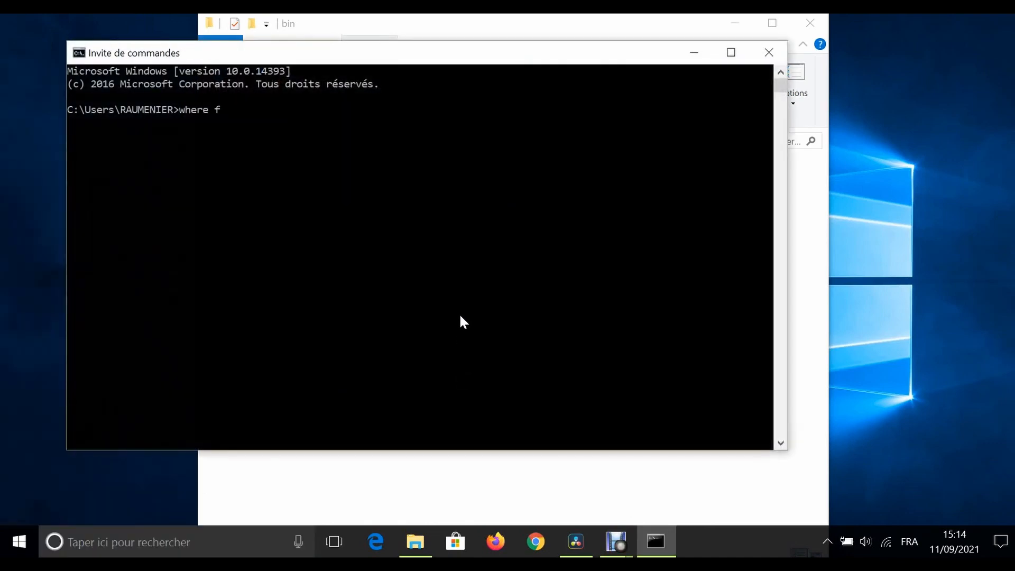
pyautogui.write('lutter dart')
pyautogui.press('Return')
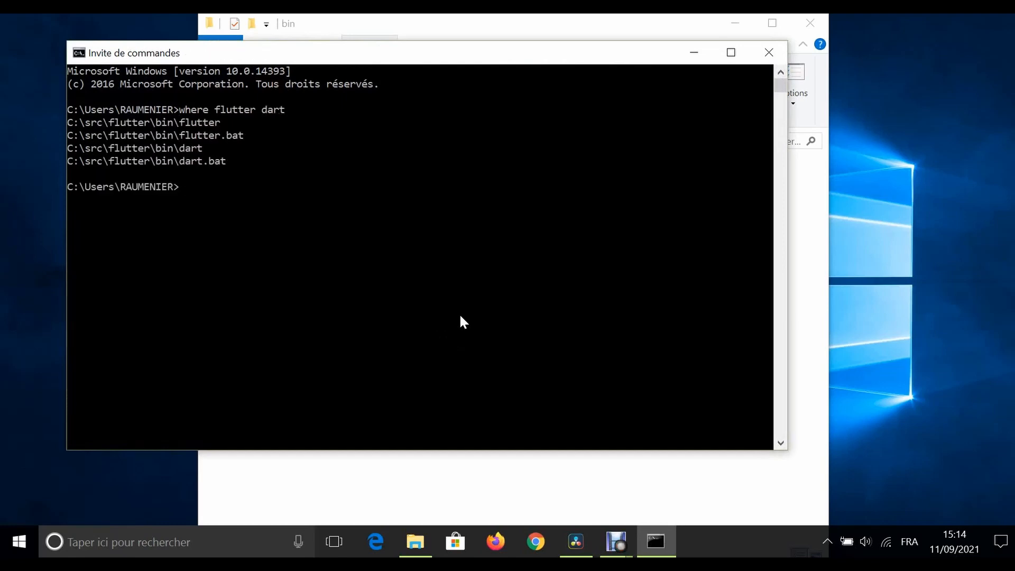
# Run "path" to check for the Flutter bin entry, and close the command prompt and the bin folder window
pyautogui.write('path')
pyautogui.press('Return')
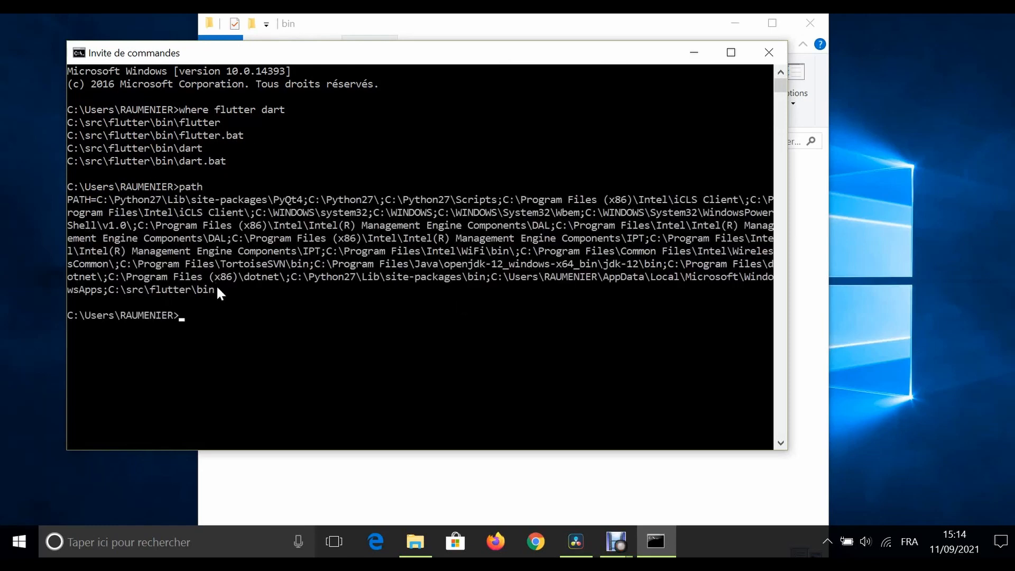
pyautogui.moveTo(217, 289); pyautogui.dragTo(151, 290)
pyautogui.click(282, 338)
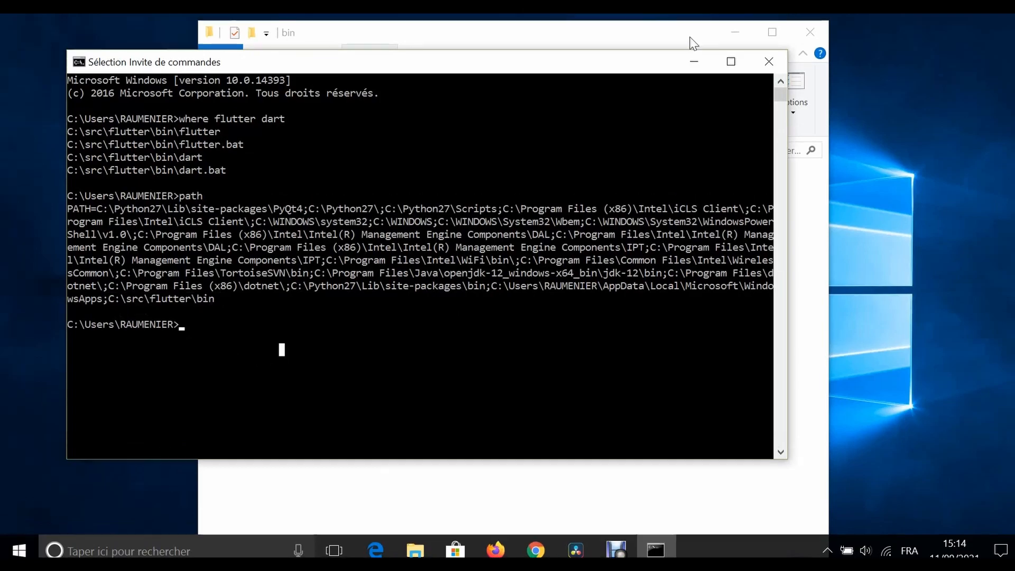
pyautogui.click(768, 158)
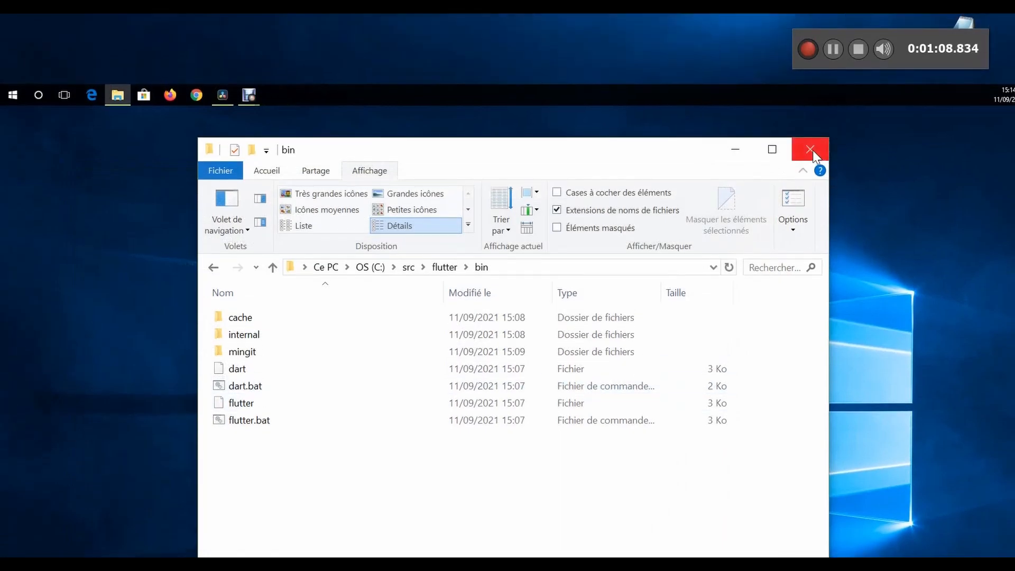
pyautogui.click(810, 128)
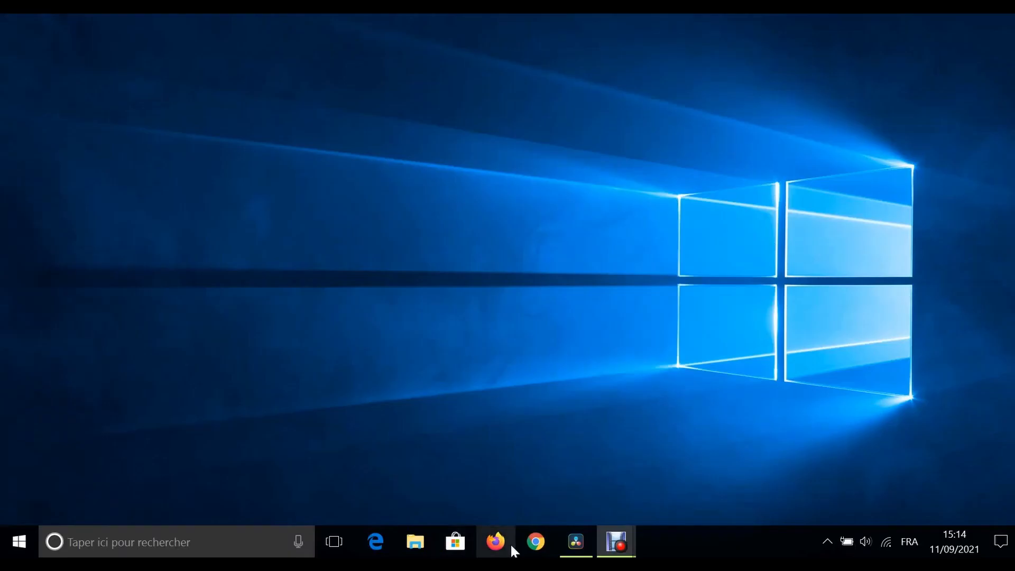
# Switch to Firefox, search Google for "download android studio" and accept the cookie notice
pyautogui.click(494, 541)
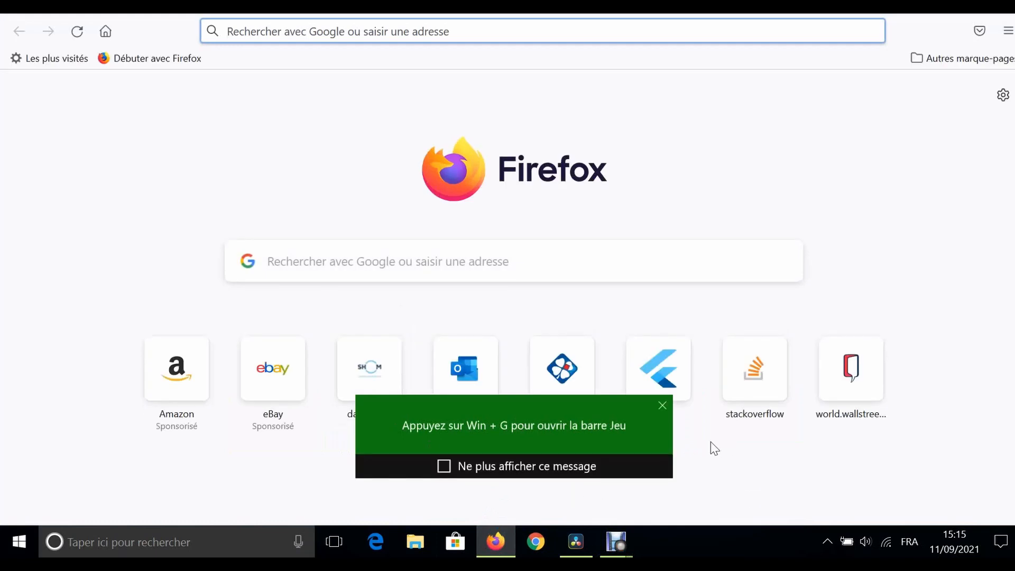
pyautogui.click(663, 406)
pyautogui.click(272, 265)
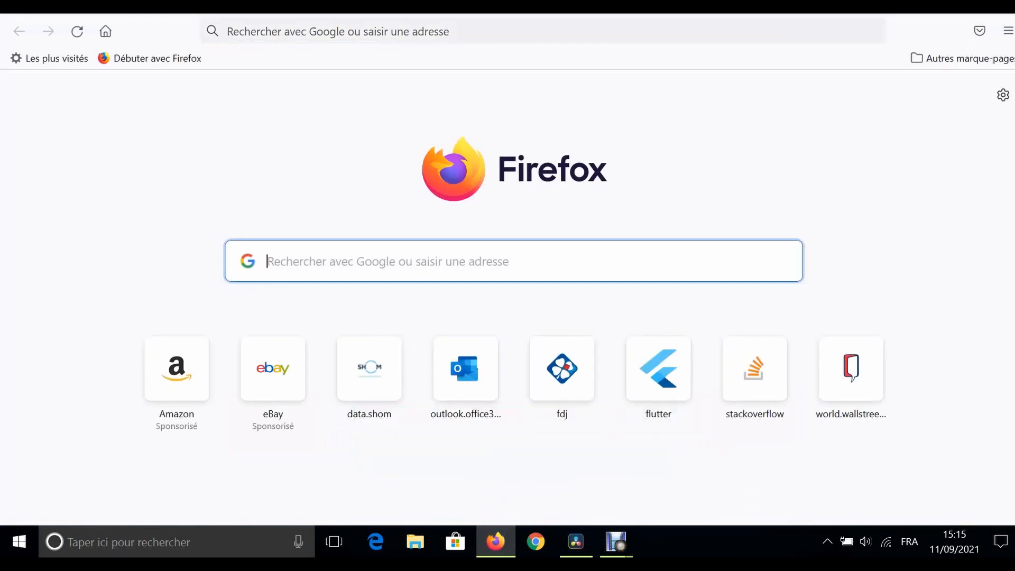
pyautogui.write('dow')
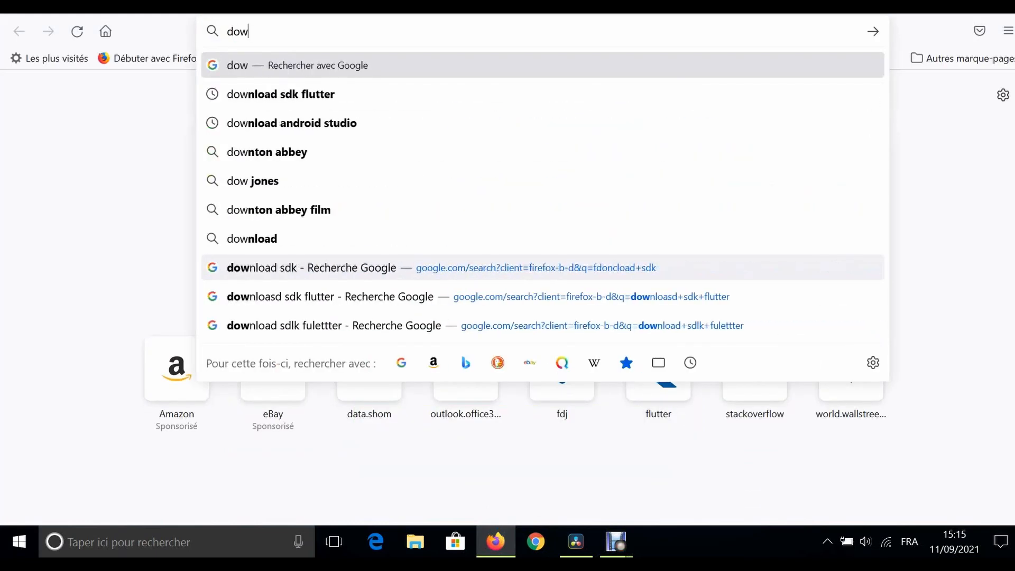
pyautogui.write('nload an')
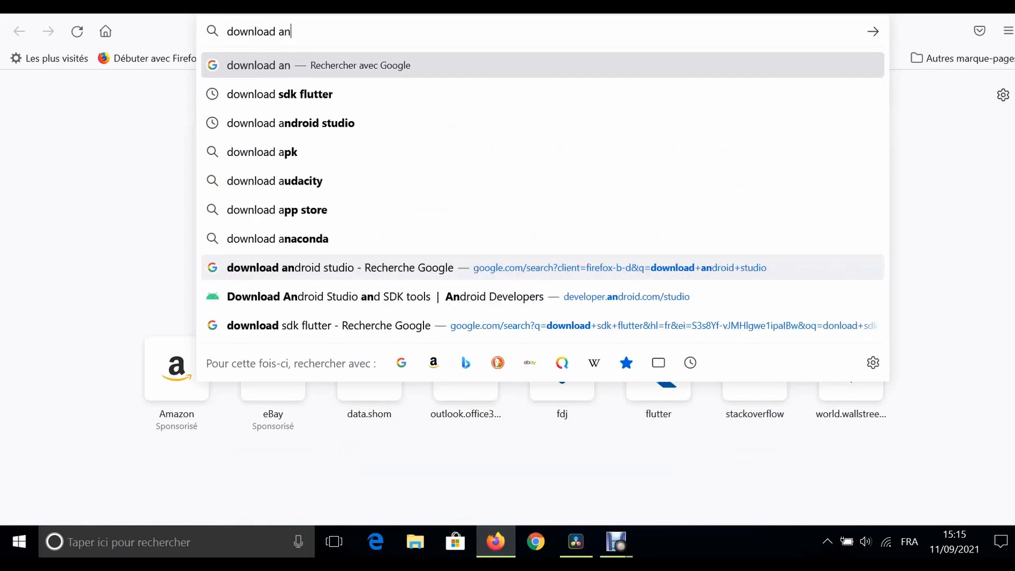
pyautogui.click(340, 94)
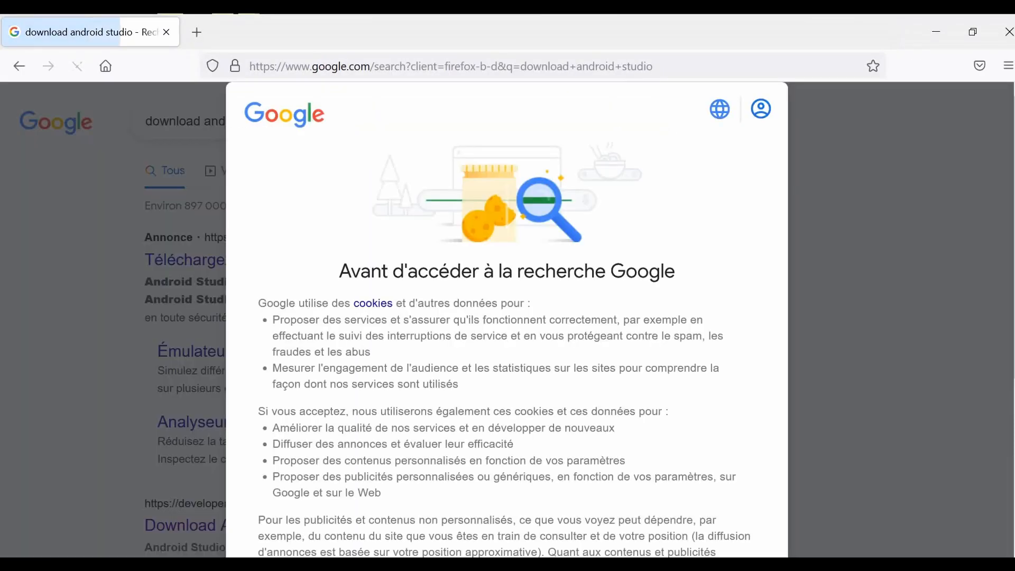
pyautogui.scroll(-5, 655, 515)
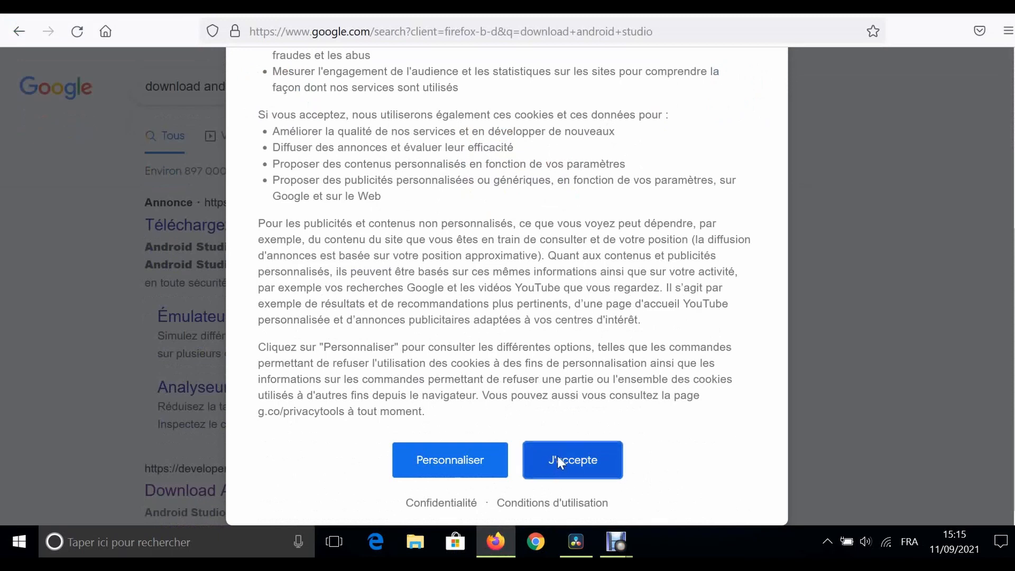
pyautogui.click(557, 489)
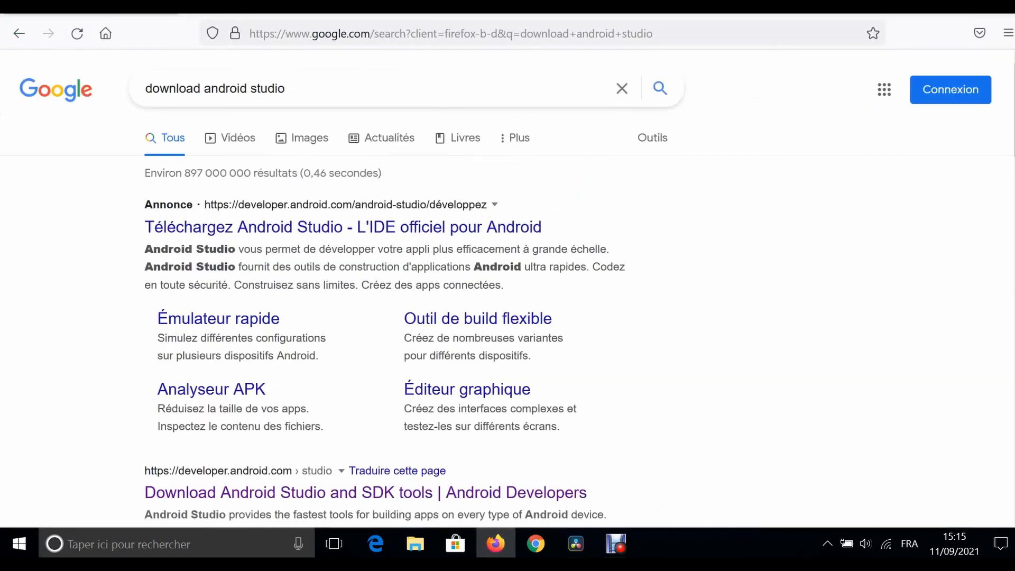
# Download android-studio-2020.3.1.24-windows.exe from the official Android Studio page, agreeing to the terms and saving the file, then dismiss the badge notice and minimize the browser
pyautogui.click(272, 228)
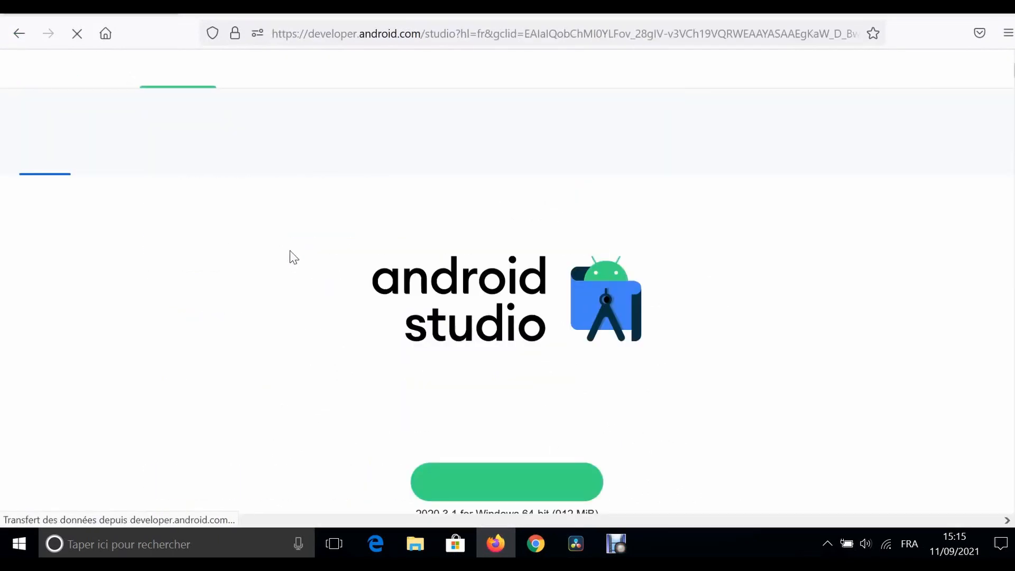
pyautogui.scroll(-3, 299, 304)
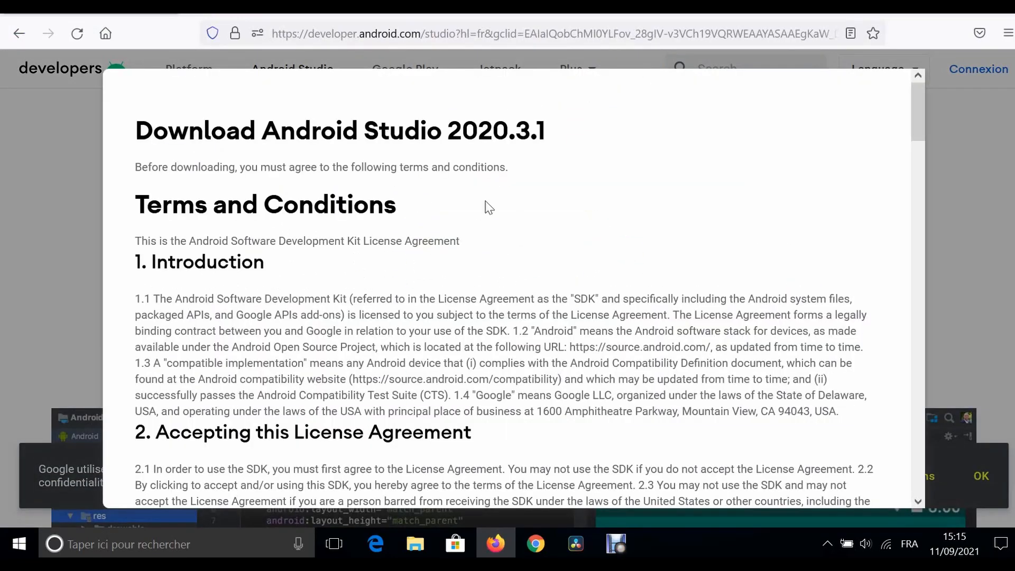
pyautogui.scroll(-20, 487, 204)
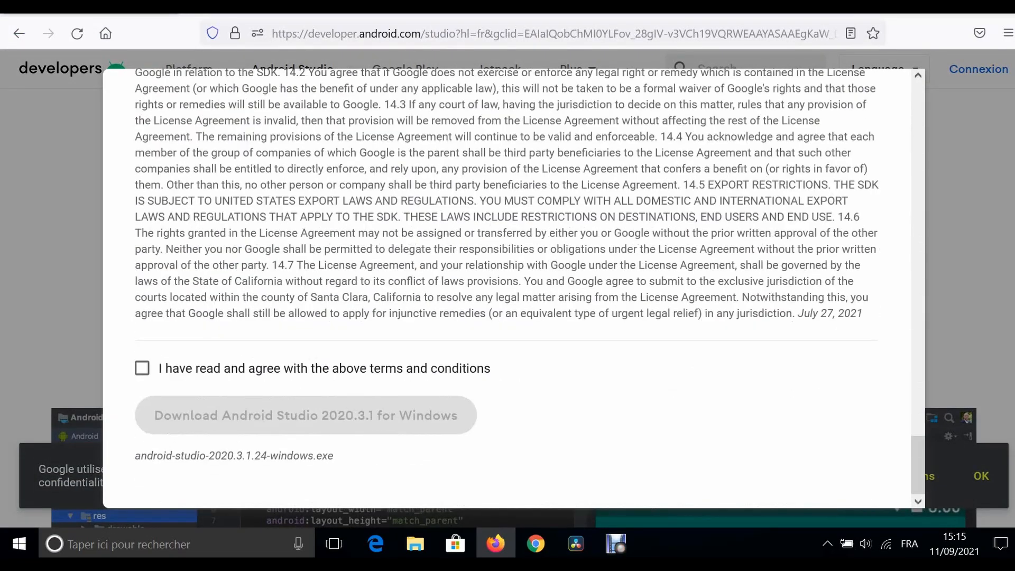
pyautogui.click(227, 370)
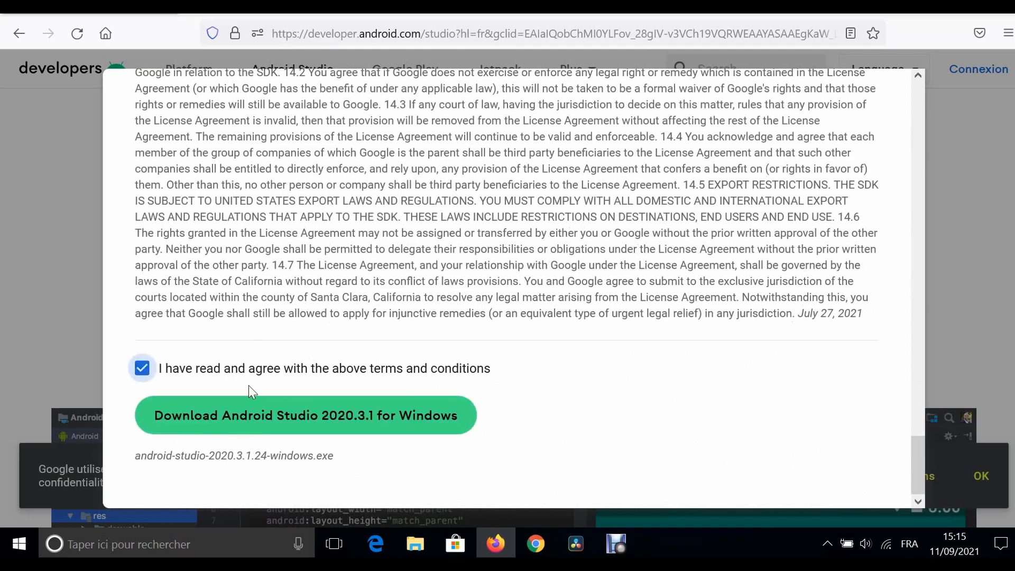
pyautogui.click(319, 413)
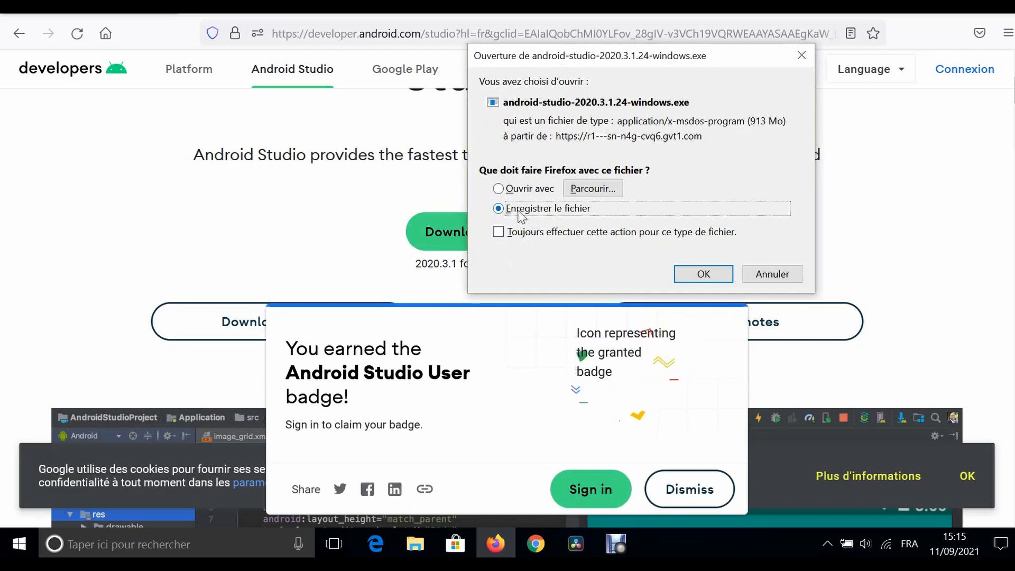
pyautogui.click(703, 273)
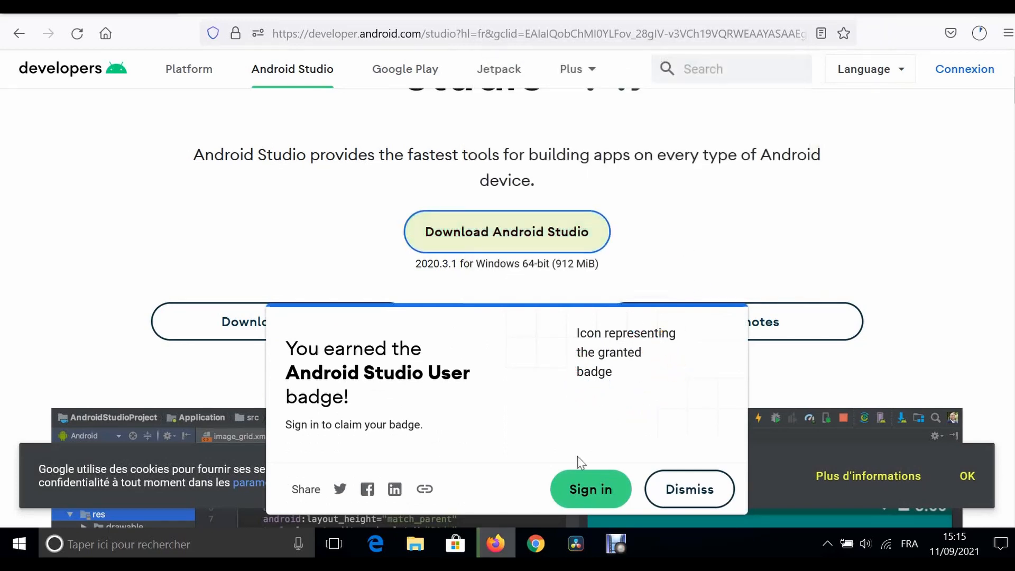
pyautogui.click(689, 489)
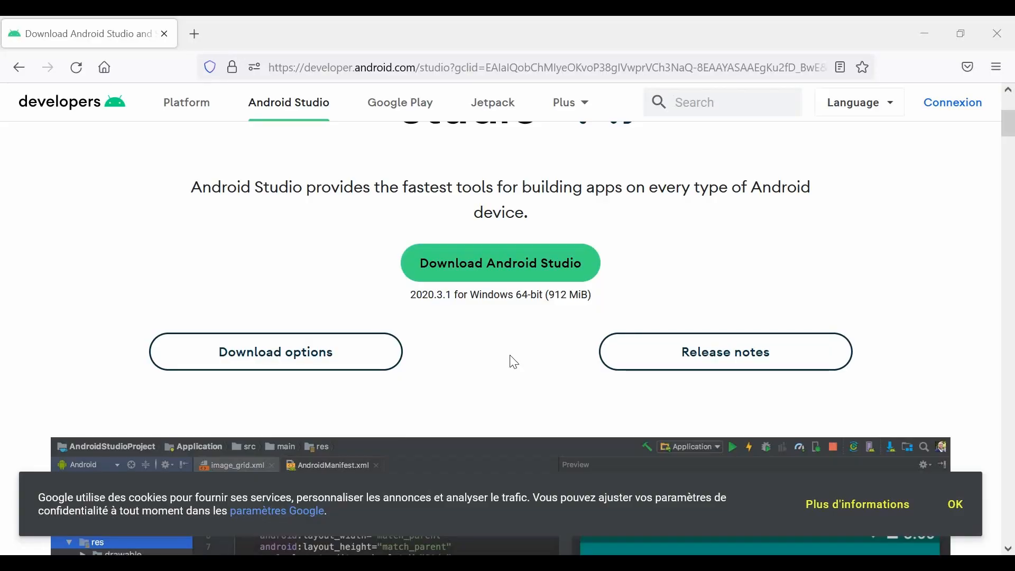
pyautogui.click(923, 33)
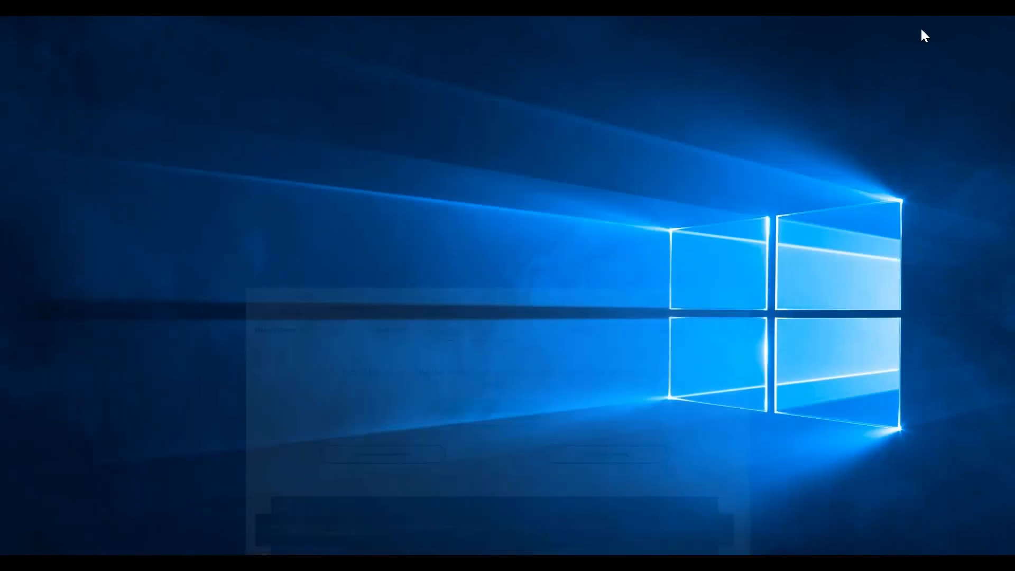
# Launch android-studio-2020.3.1.24-windows.exe from the Downloads folder and proceed through setup with the Android Studio and Android Virtual Device components
pyautogui.press('super+e')
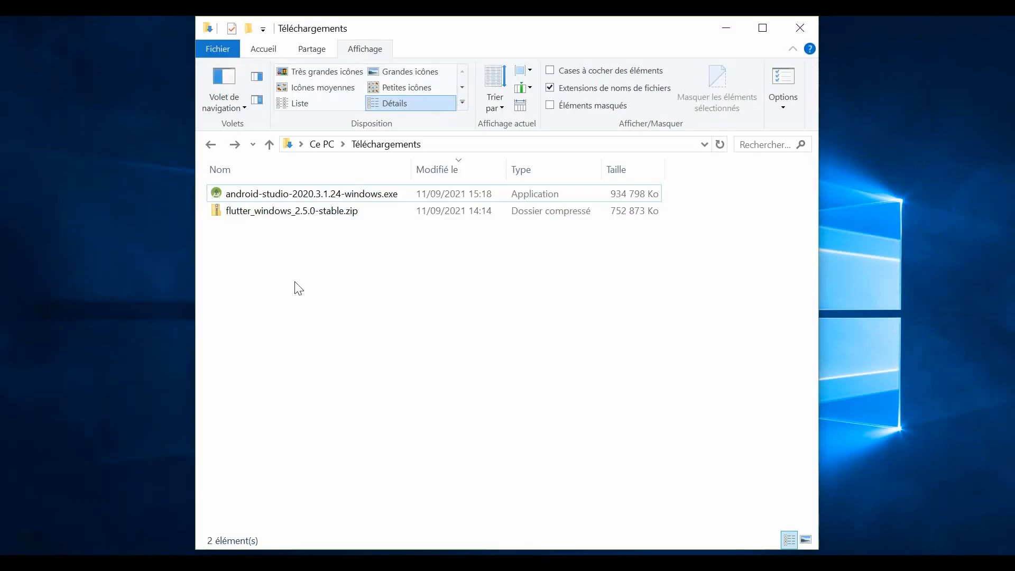
pyautogui.click(269, 200)
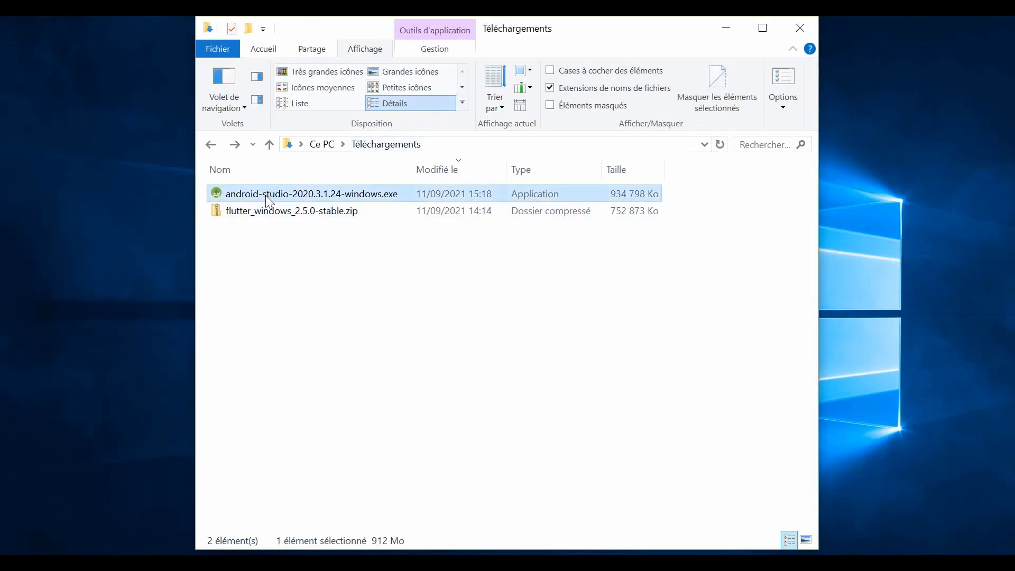
pyautogui.doubleClick(268, 200)
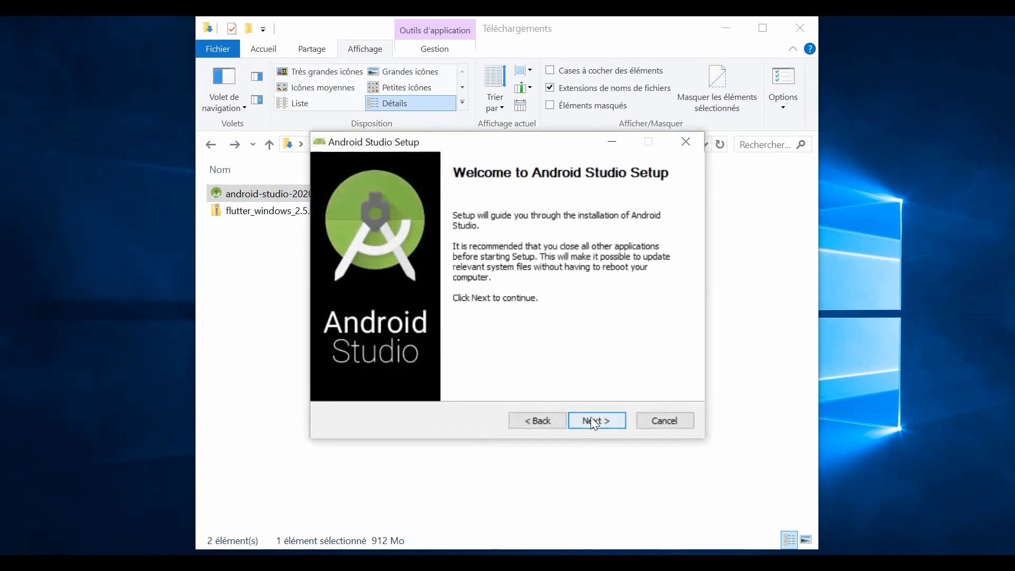
pyautogui.click(591, 419)
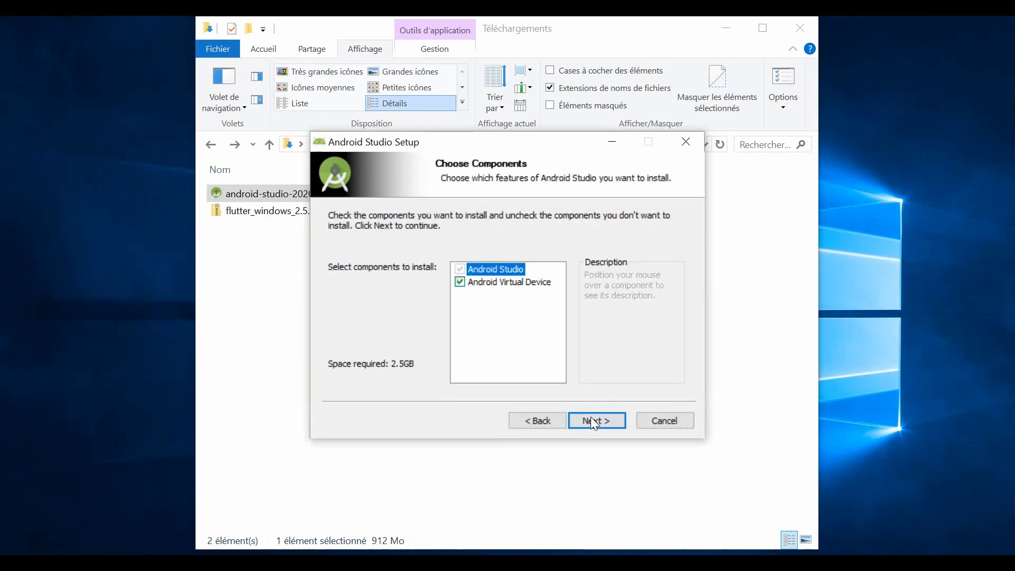
pyautogui.click(590, 418)
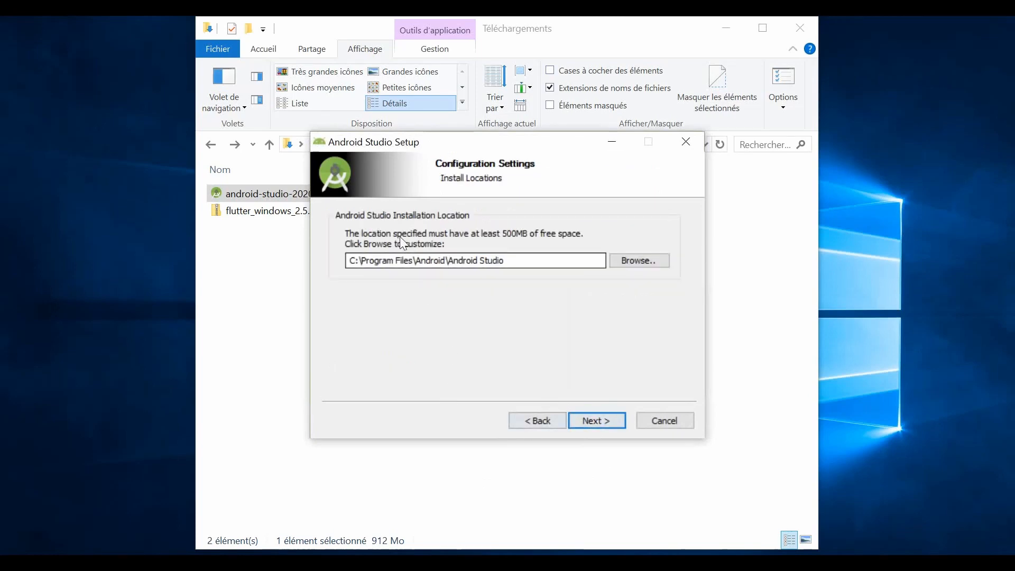
# Browse for the install location and create a new folder named androistd on the C: drive
pyautogui.click(633, 261)
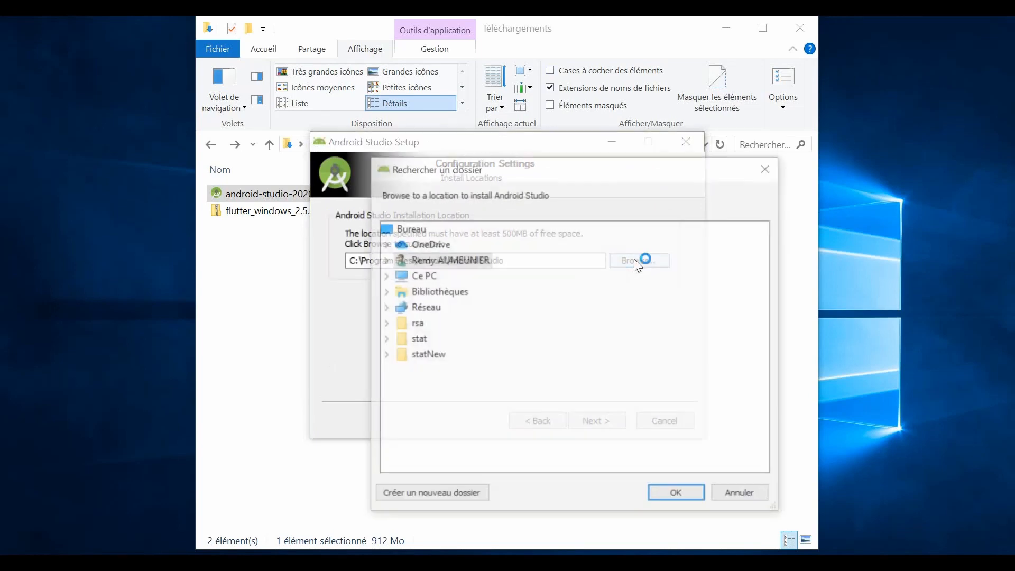
pyautogui.click(426, 276)
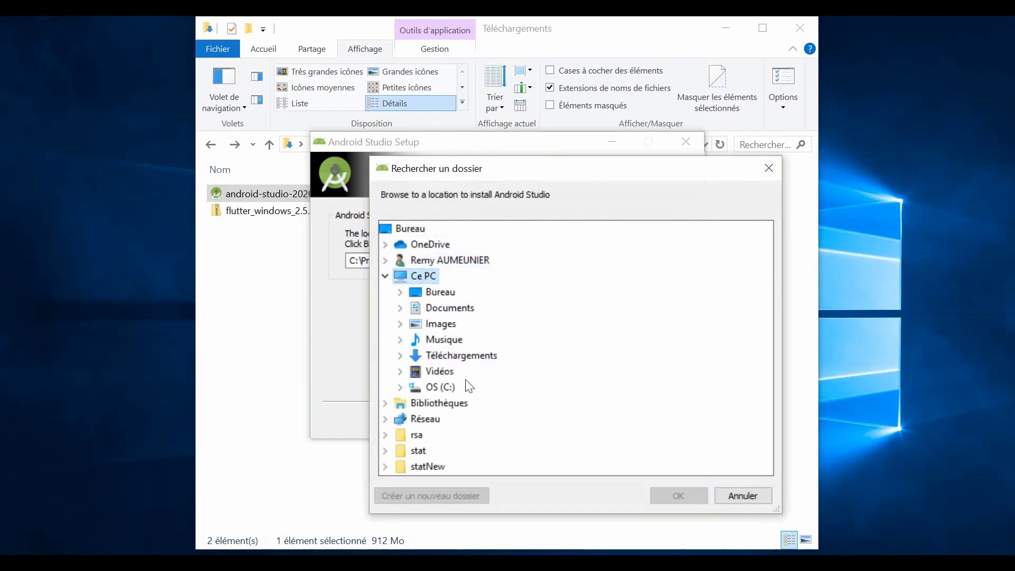
pyautogui.click(418, 387)
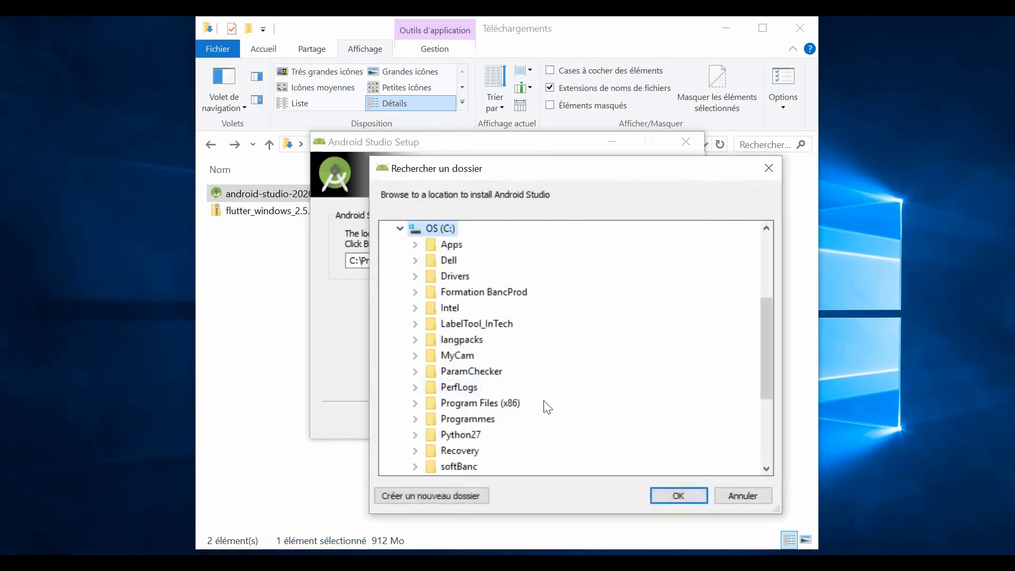
pyautogui.click(442, 496)
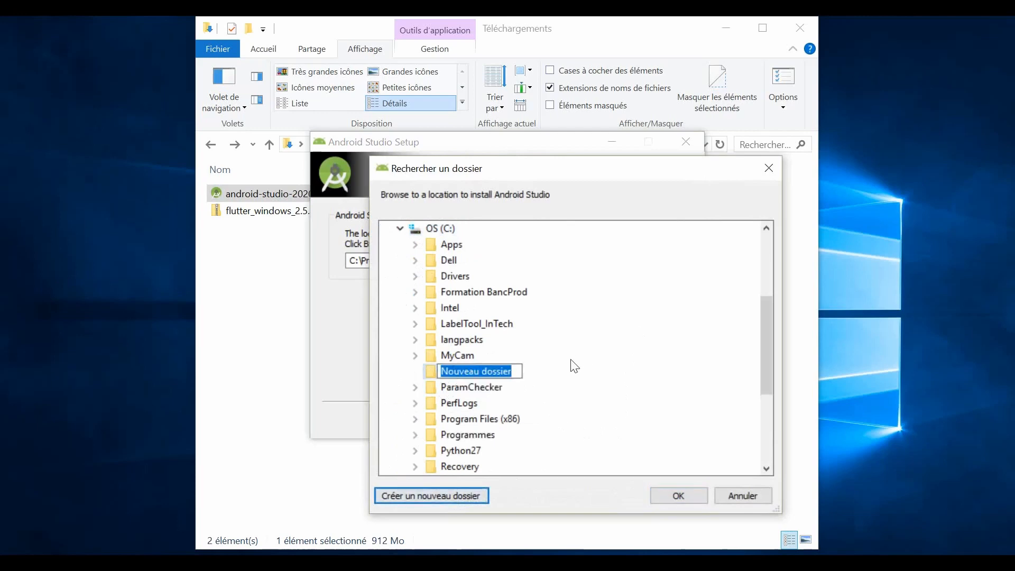
pyautogui.write('androistd')
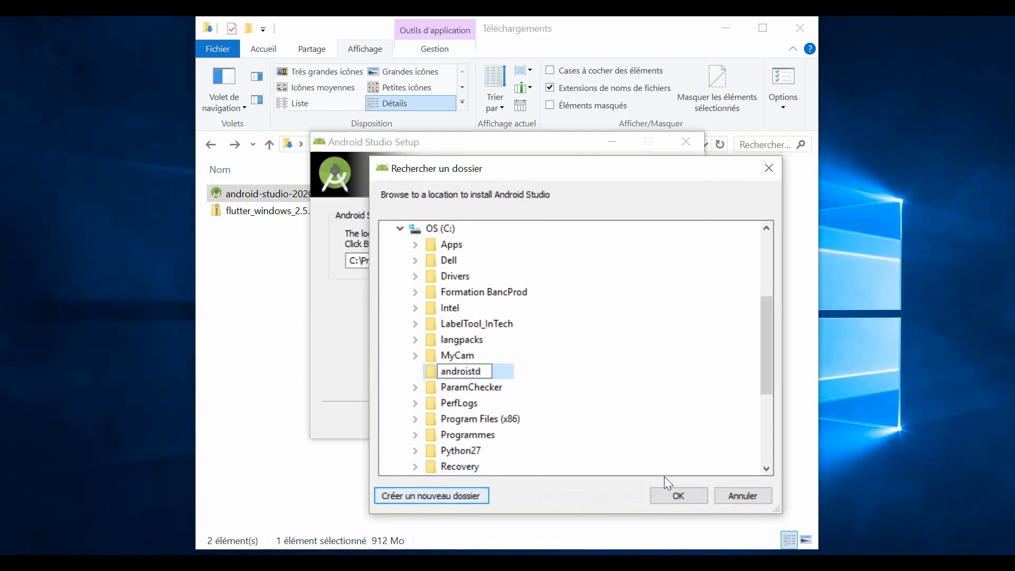
pyautogui.click(676, 495)
pyautogui.click(674, 496)
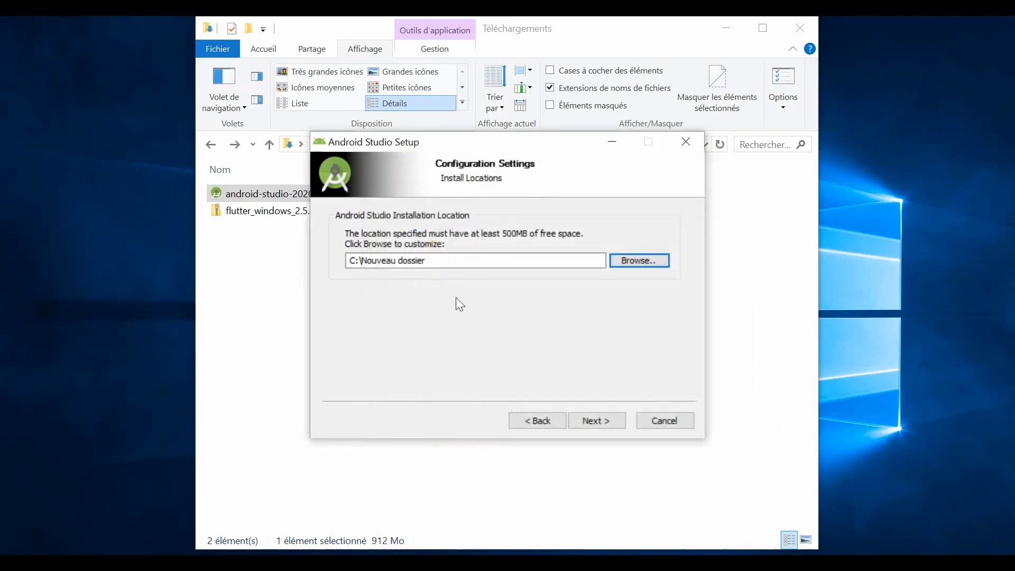
# Set the Android Studio installation location to the existing C:\androistd folder
pyautogui.click(638, 261)
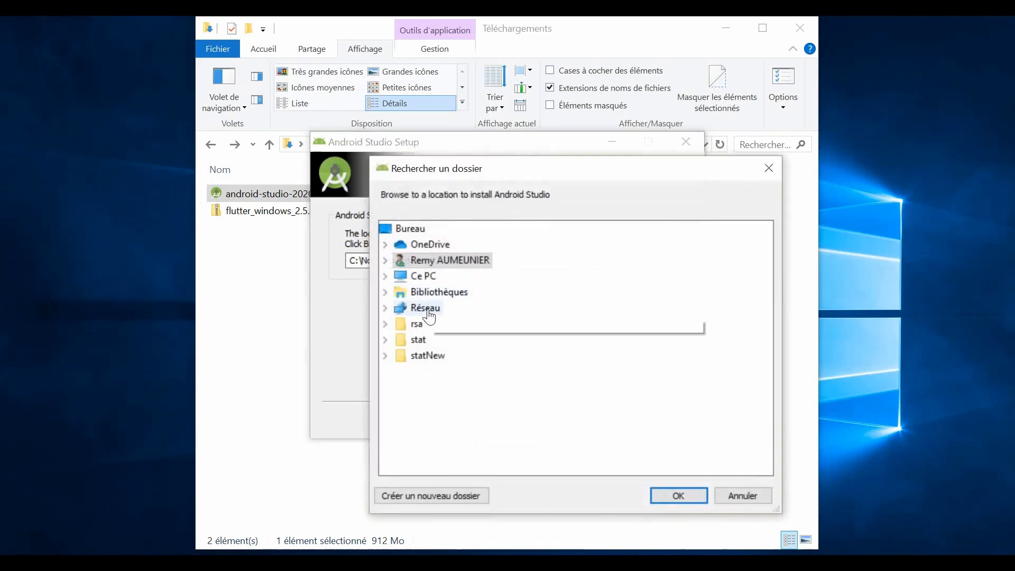
pyautogui.doubleClick(430, 277)
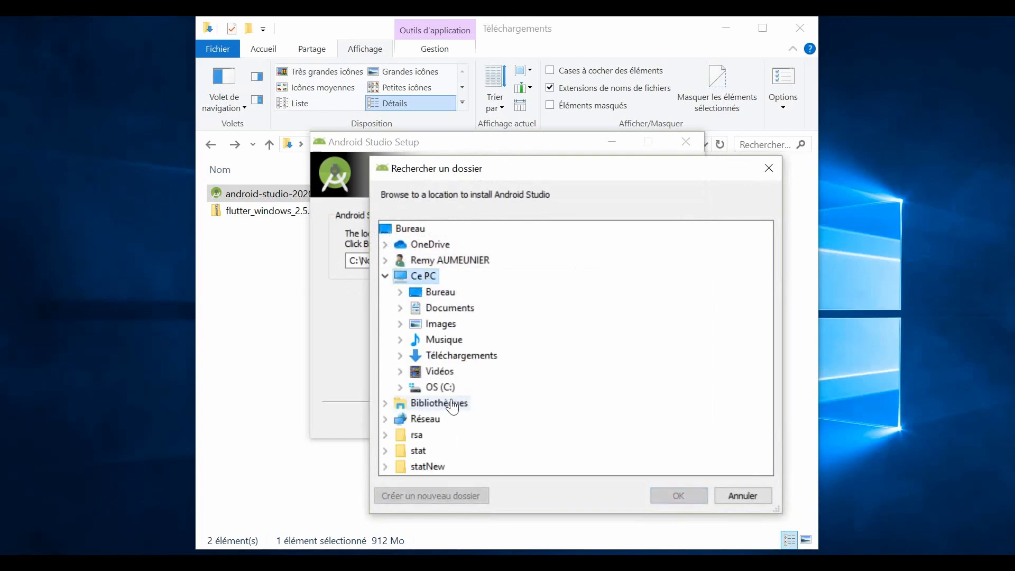
pyautogui.doubleClick(449, 373)
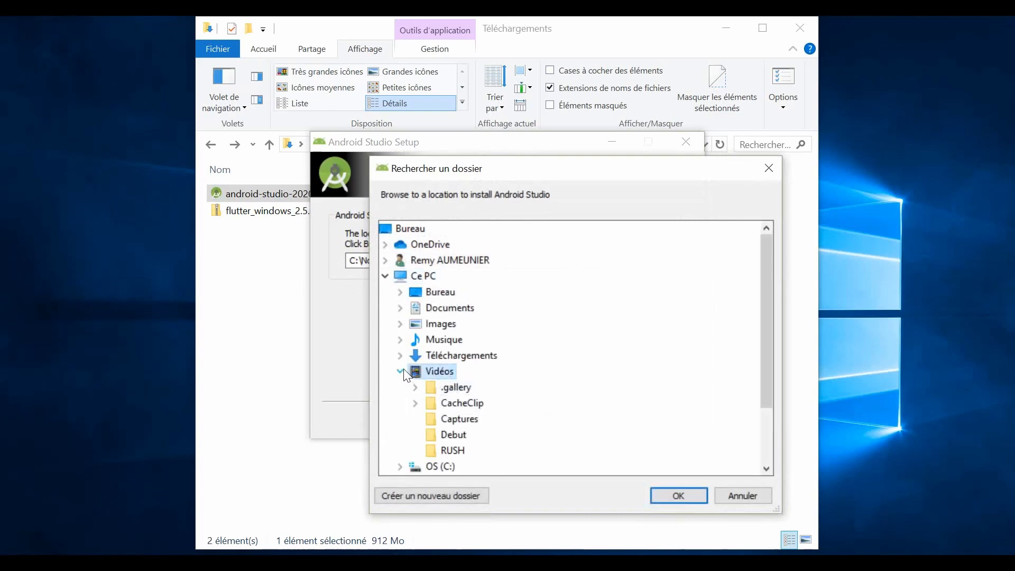
pyautogui.click(400, 371)
pyautogui.doubleClick(440, 386)
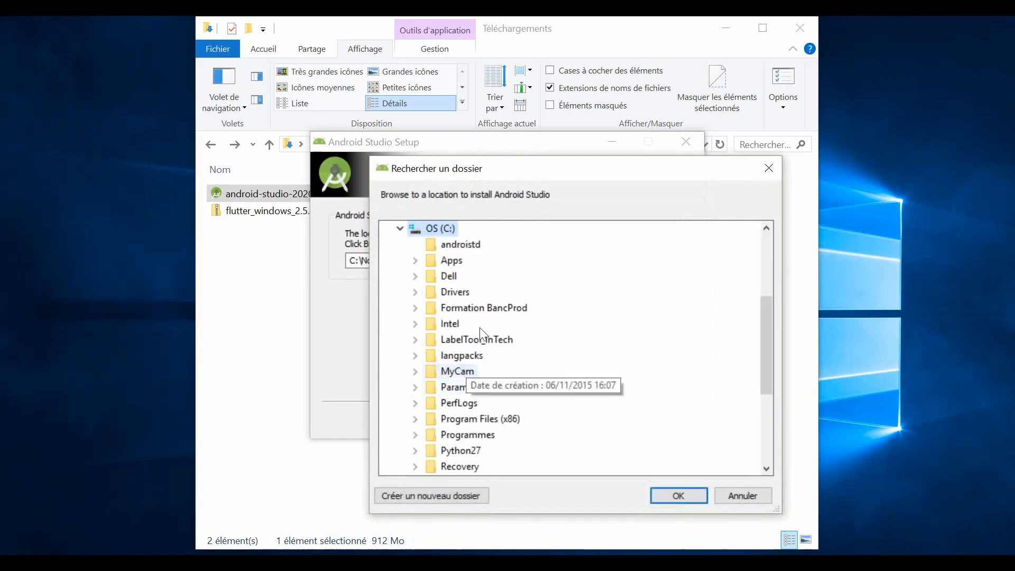
pyautogui.click(459, 244)
pyautogui.click(672, 494)
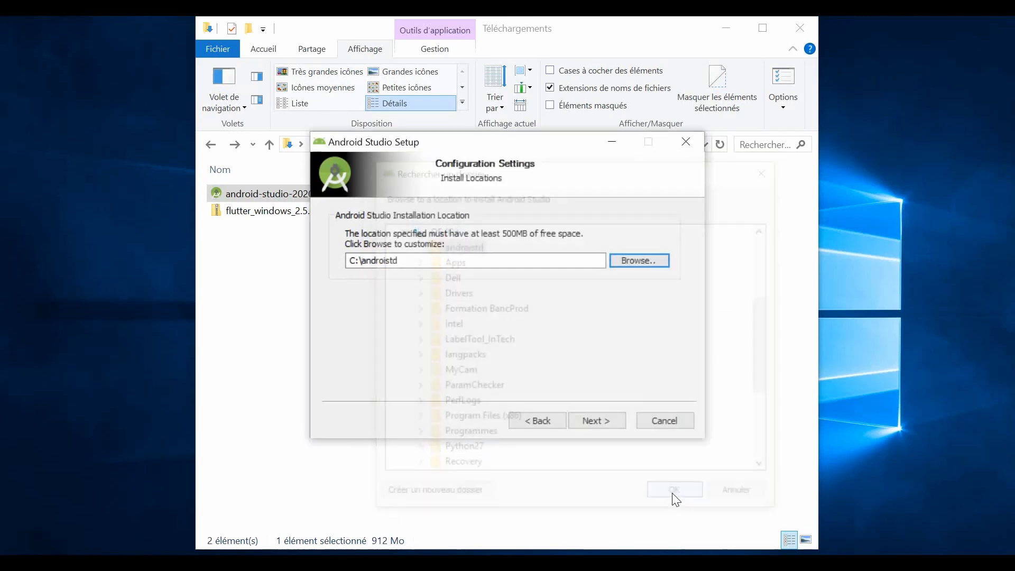
# Install Android Studio with the Android Studio Start Menu folder, finish setup with Start Android Studio enabled, and minimize the Downloads window
pyautogui.click(596, 420)
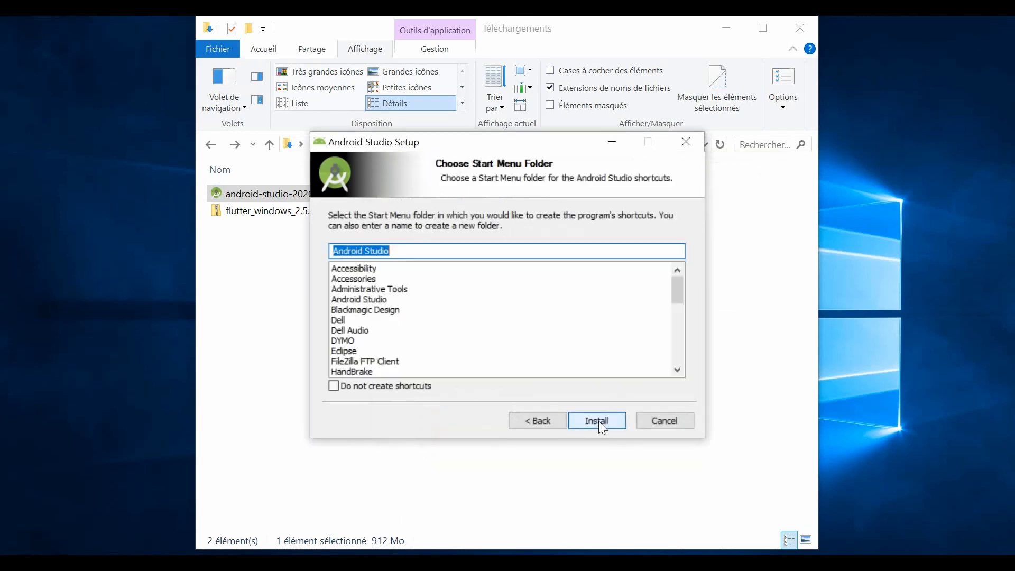
pyautogui.click(602, 418)
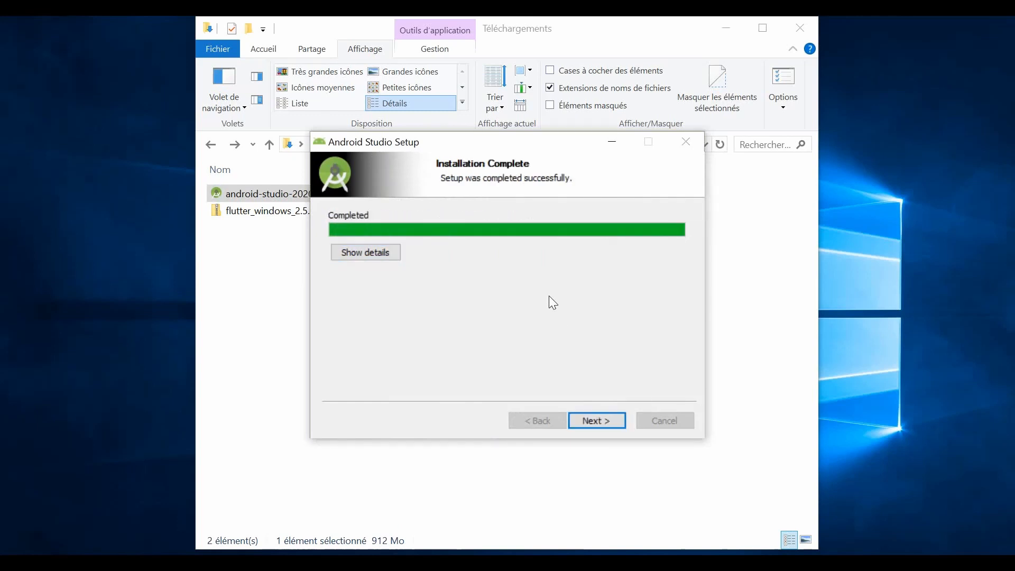
pyautogui.click(600, 420)
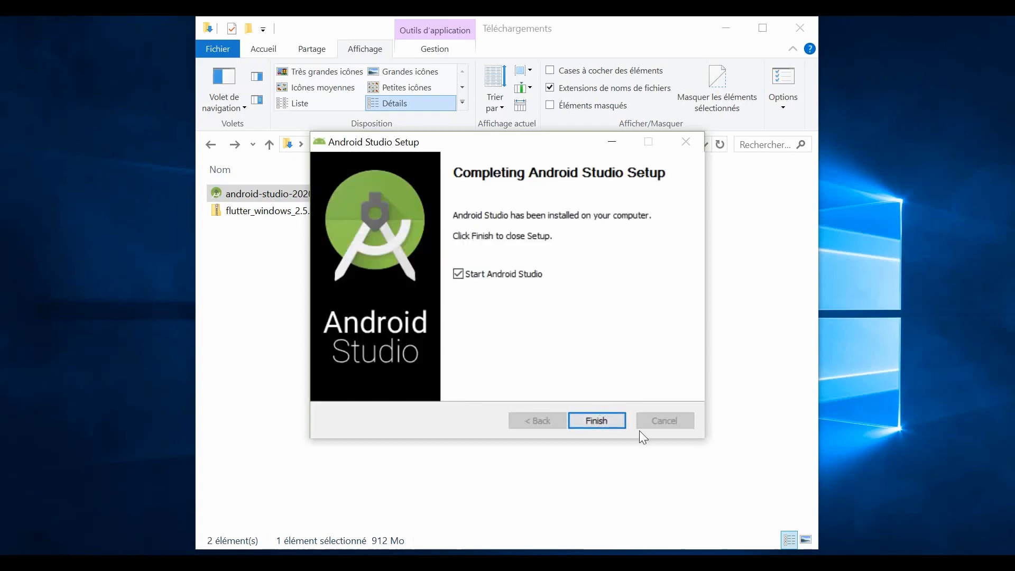
pyautogui.click(598, 421)
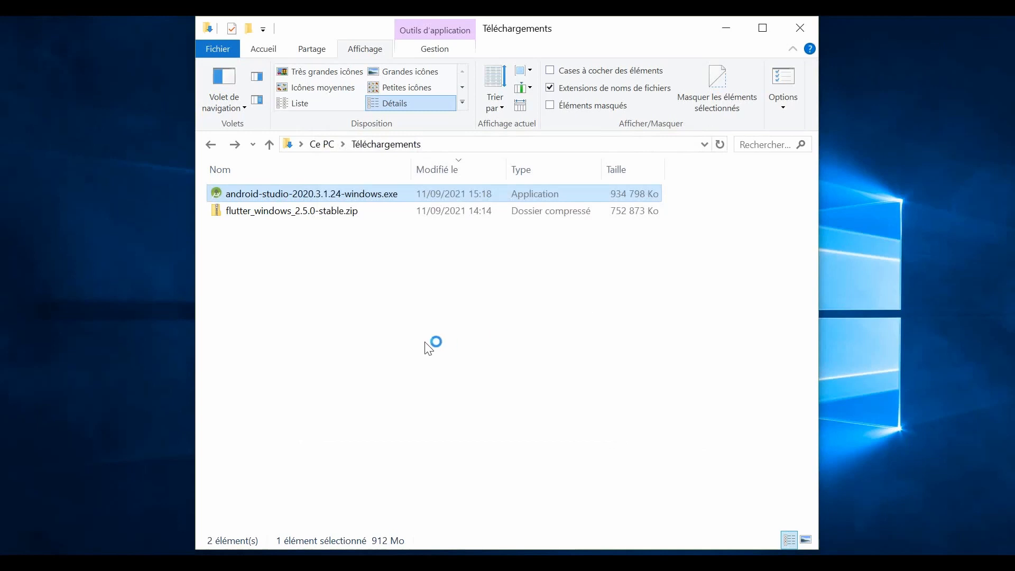
pyautogui.click(725, 26)
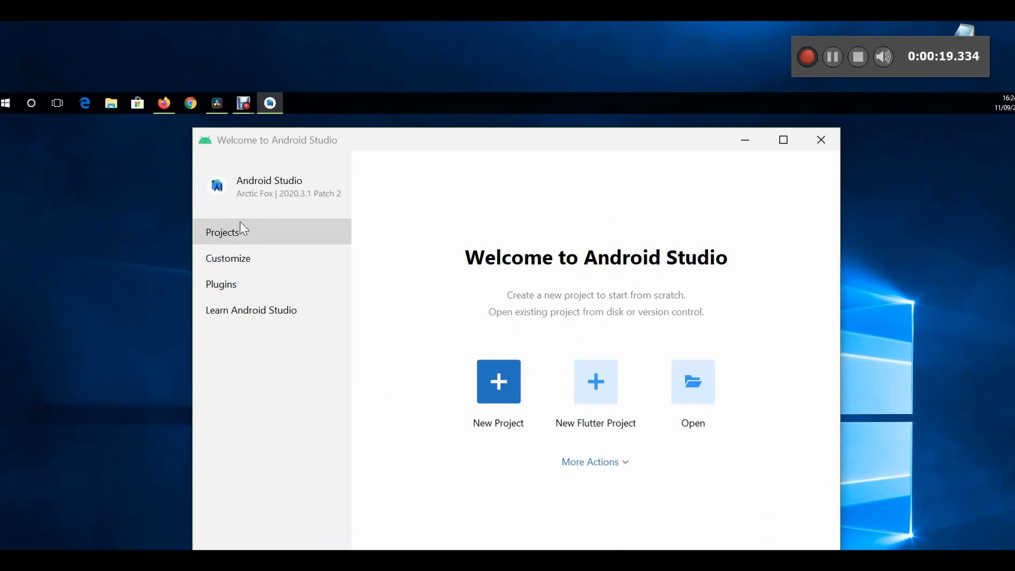
# Search the plugin marketplace for "flut" and "dart" to check whether the Flutter and Dart plugins are installed
pyautogui.click(223, 285)
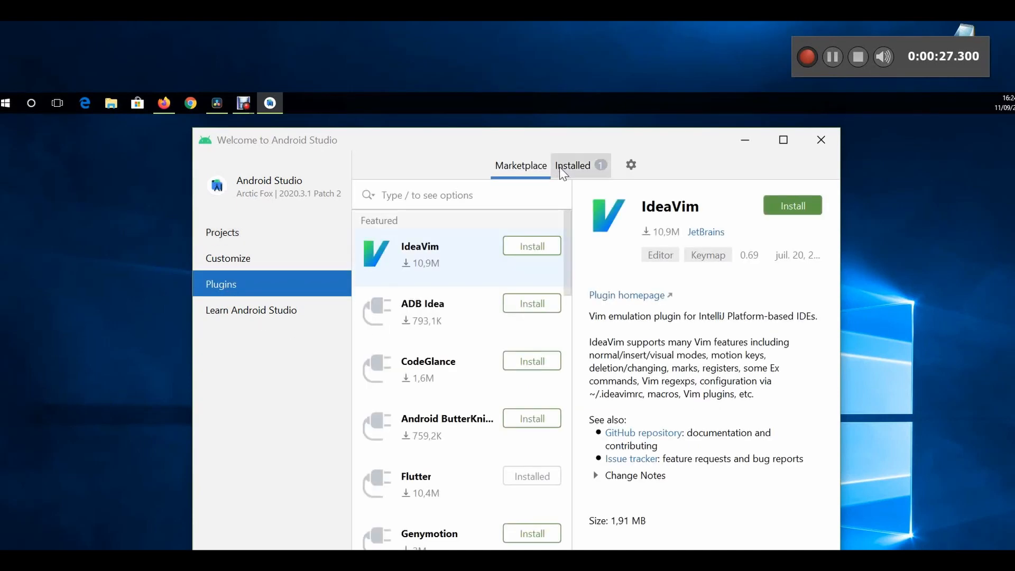
pyautogui.click(521, 165)
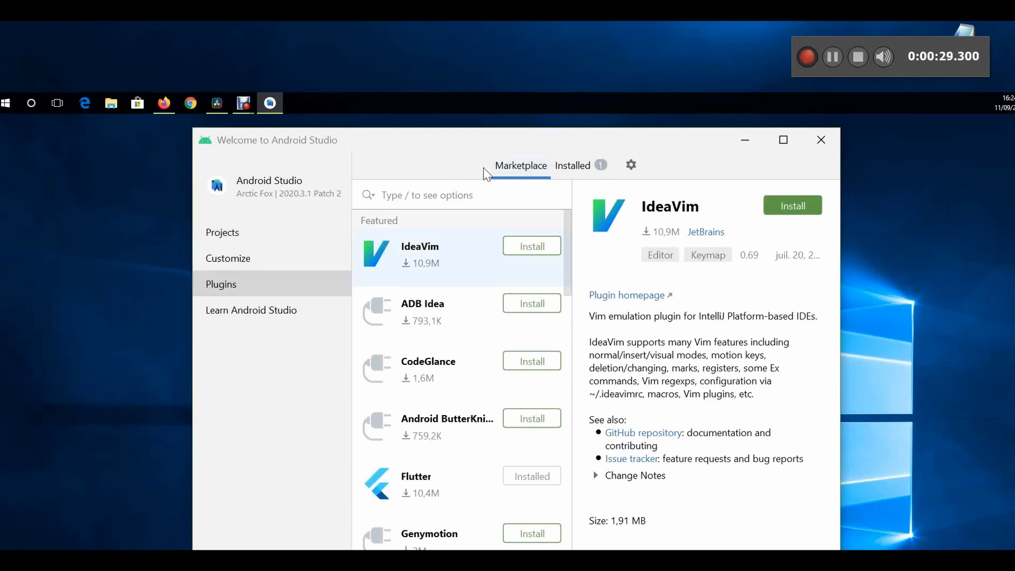
pyautogui.write('flutter')
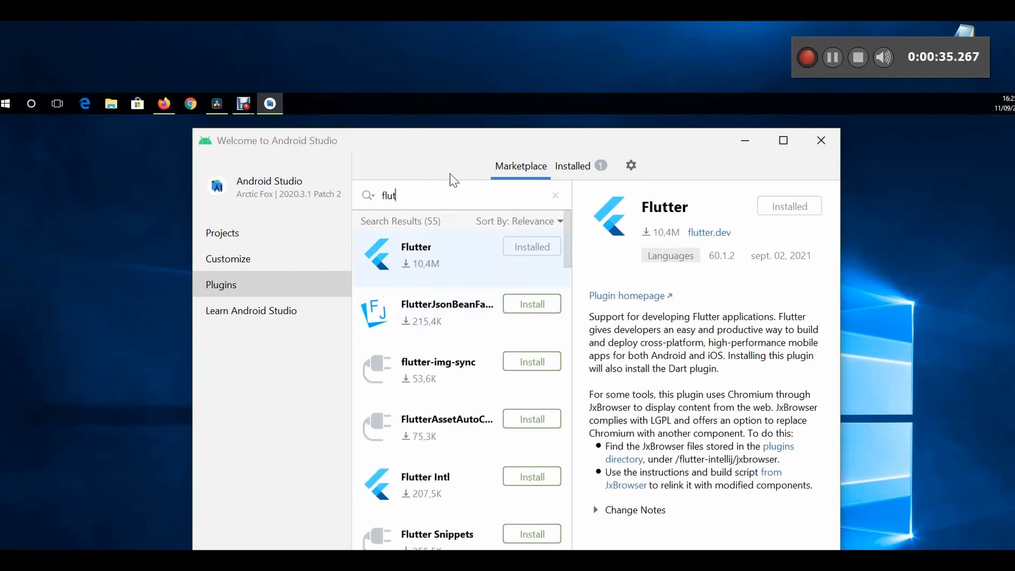
pyautogui.press('BackSpace')
pyautogui.press('BackSpace')
pyautogui.press('BackSpace')
pyautogui.press('BackSpace')
pyautogui.write('dart')
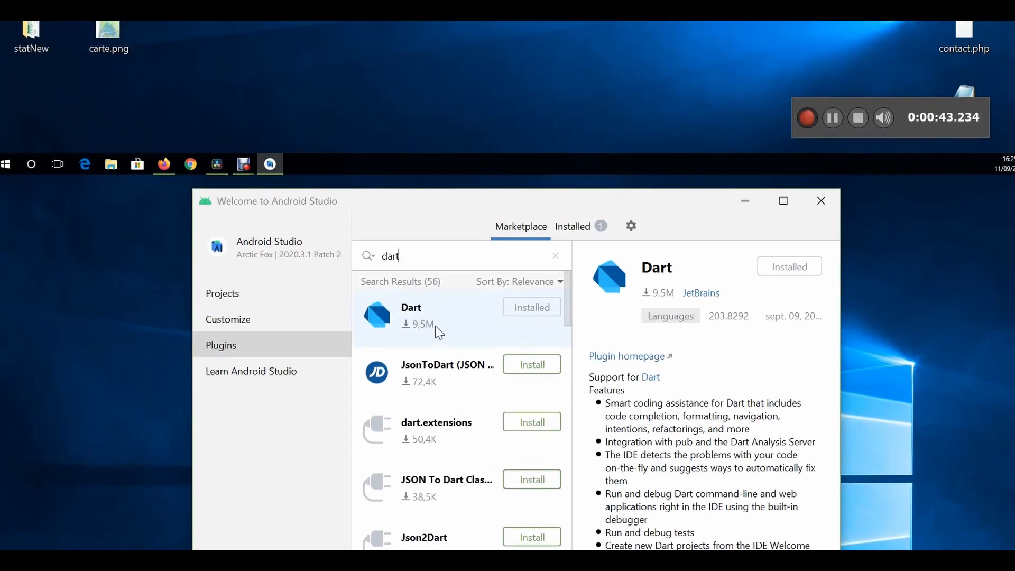
# Check Android SDK Command-line Tools (latest) among the SDK Manager's SDK tools, confirm the settings and close Android Studio
pyautogui.click(222, 293)
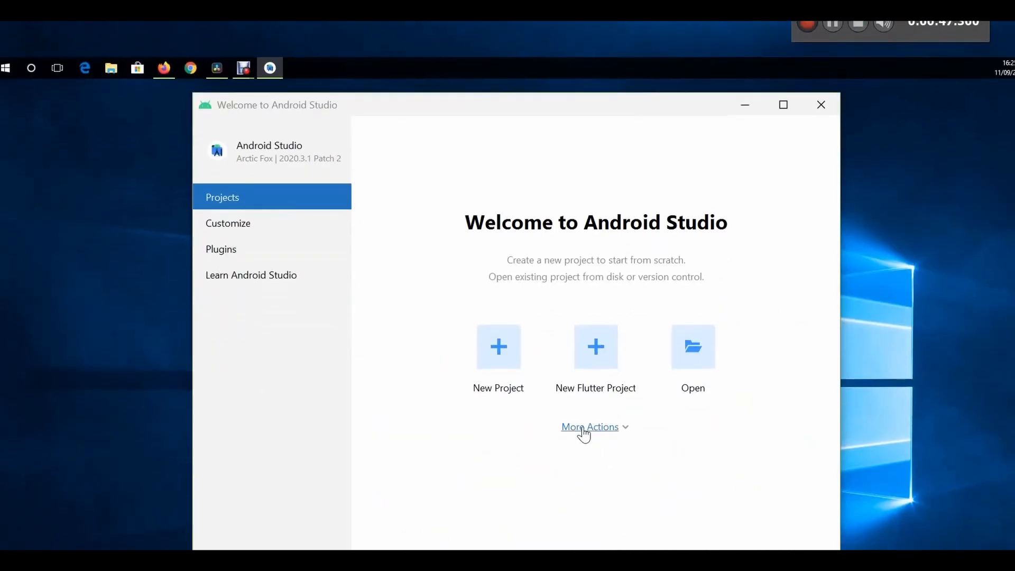
pyautogui.click(583, 429)
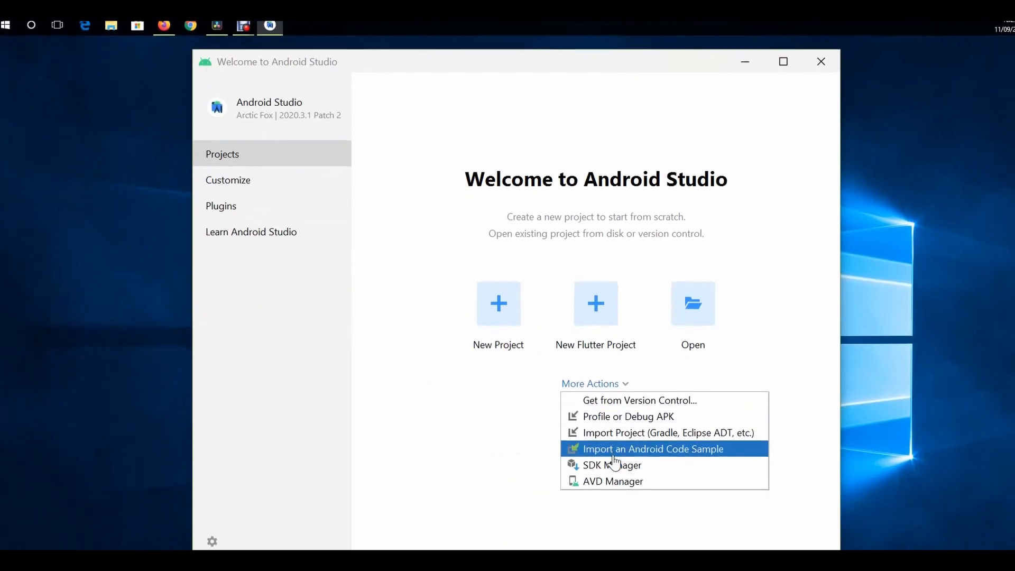
pyautogui.click(612, 508)
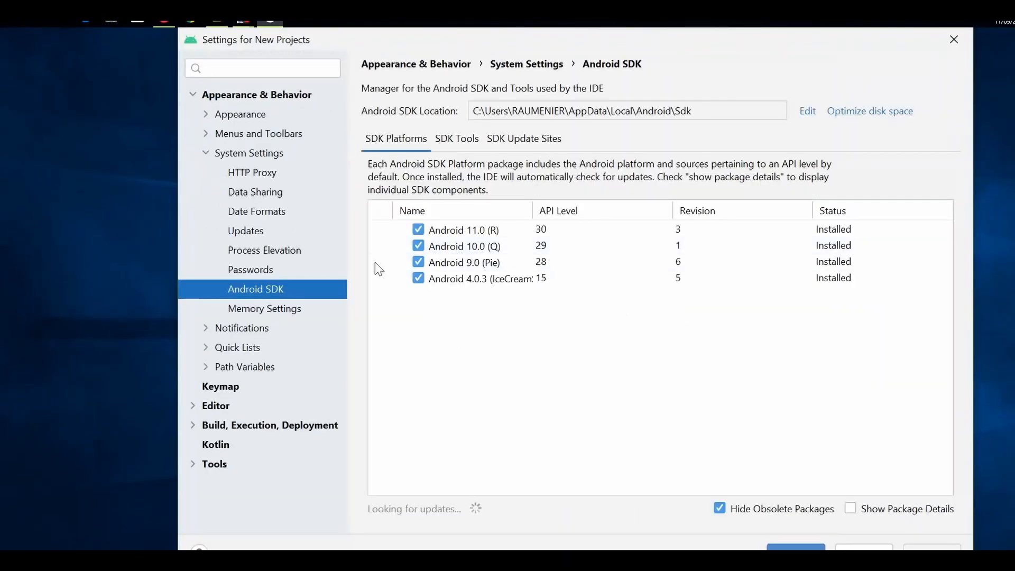
pyautogui.click(457, 136)
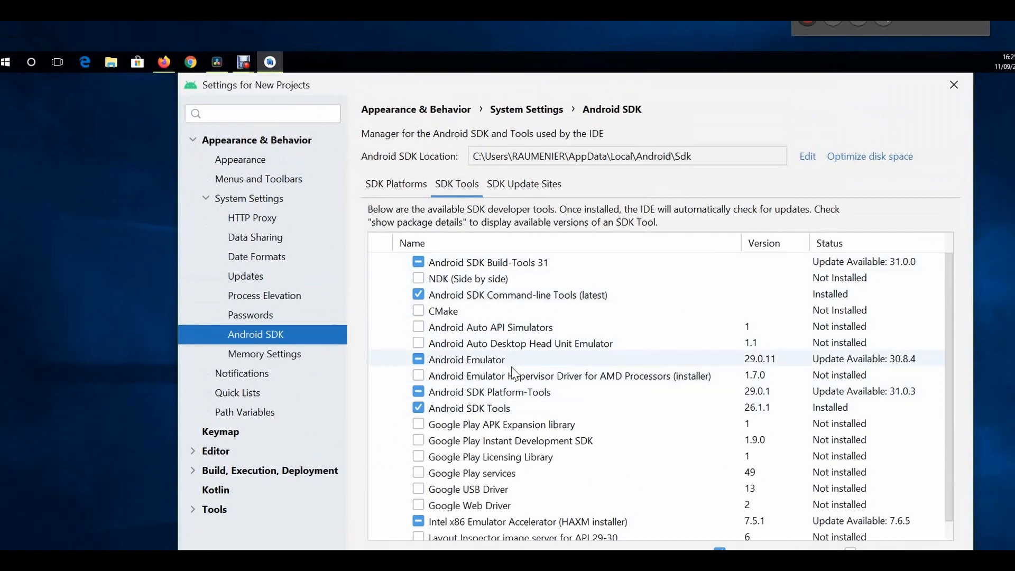
pyautogui.click(508, 298)
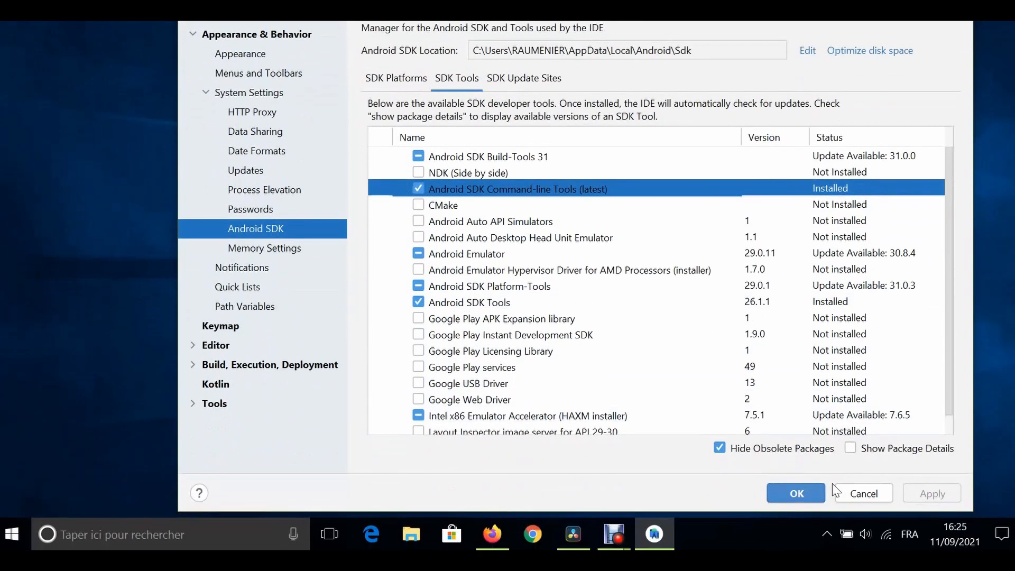
pyautogui.click(792, 493)
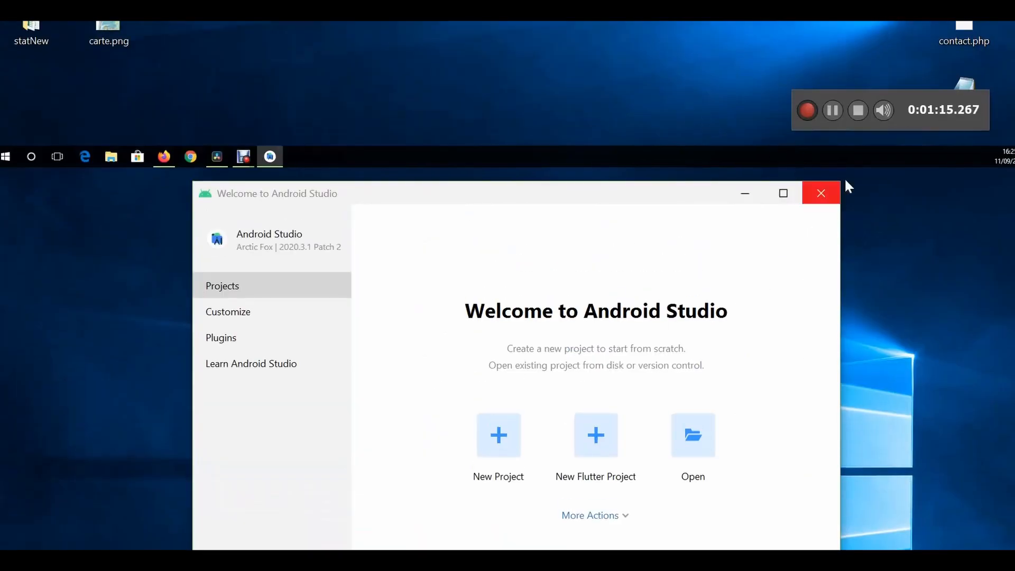
pyautogui.click(820, 193)
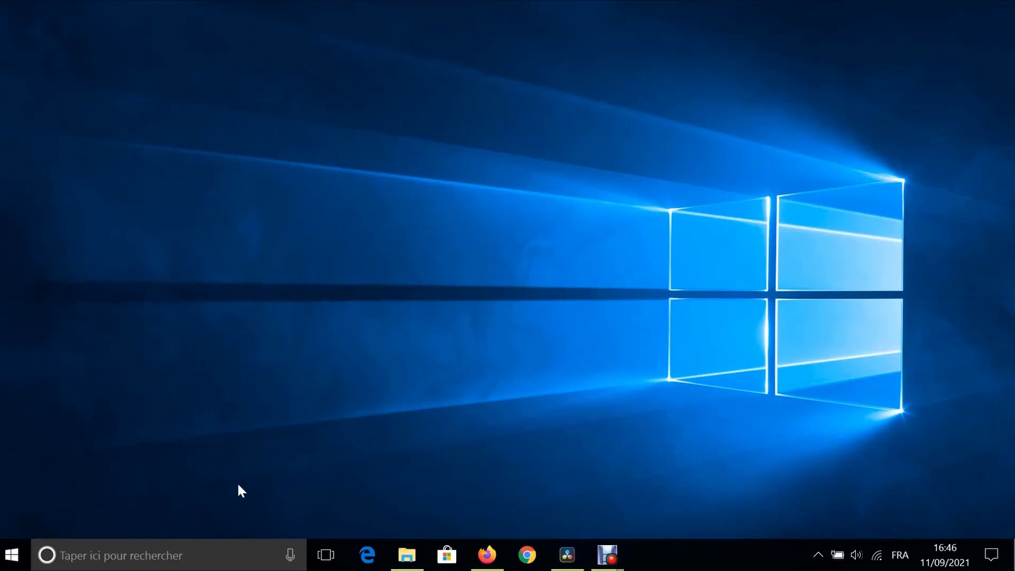
# Open a command prompt and run "flutter doctor" to check the Flutter setup
pyautogui.click(244, 545)
pyautogui.write('cmd')
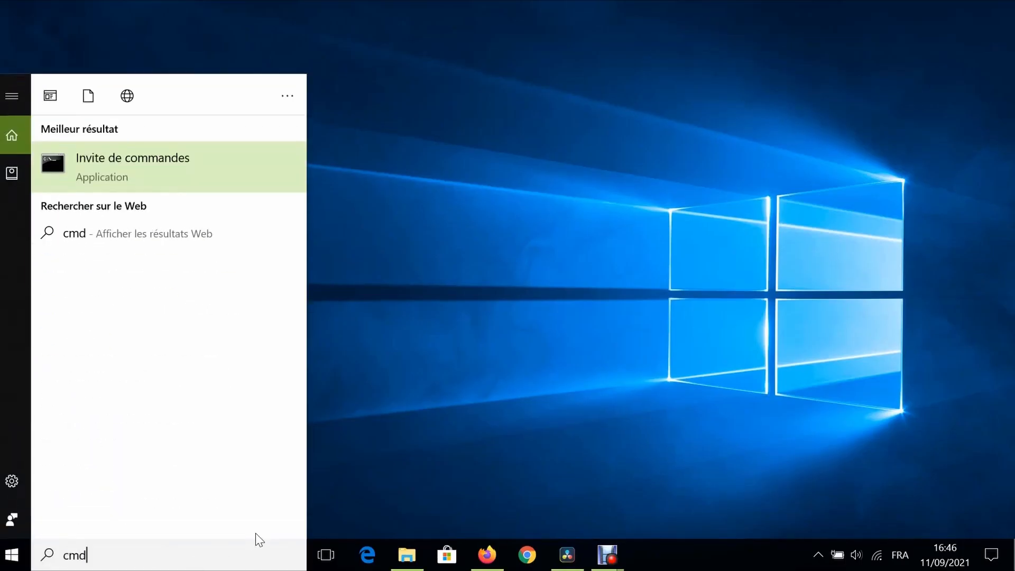
pyautogui.press('Return')
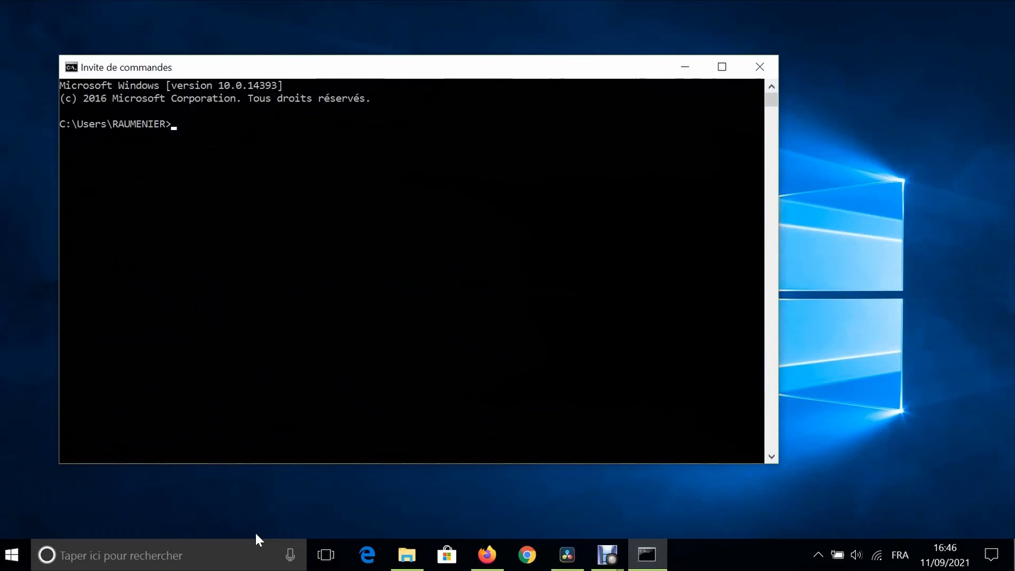
pyautogui.click(330, 403)
pyautogui.write('flutter doctor')
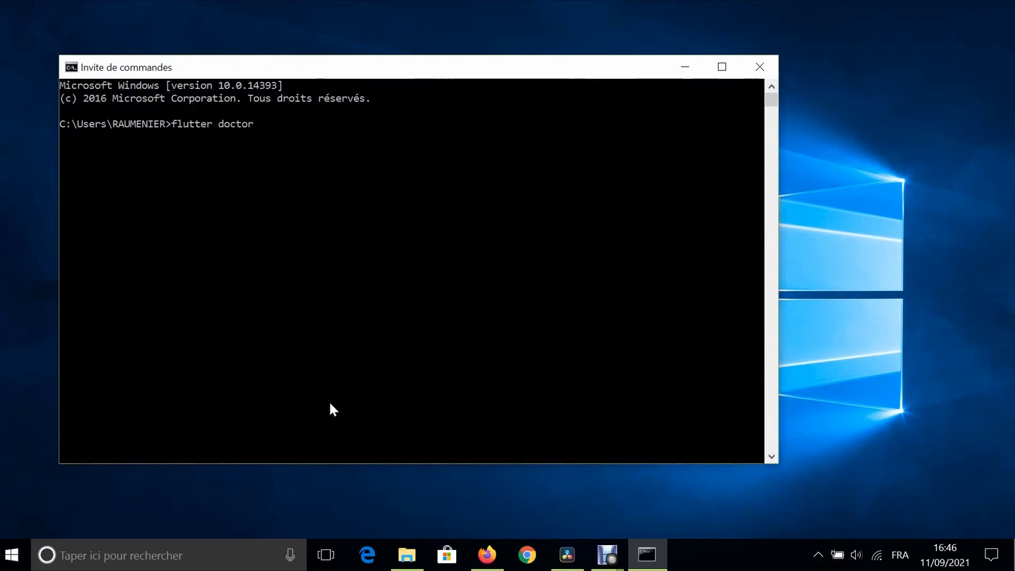
pyautogui.press('Return')
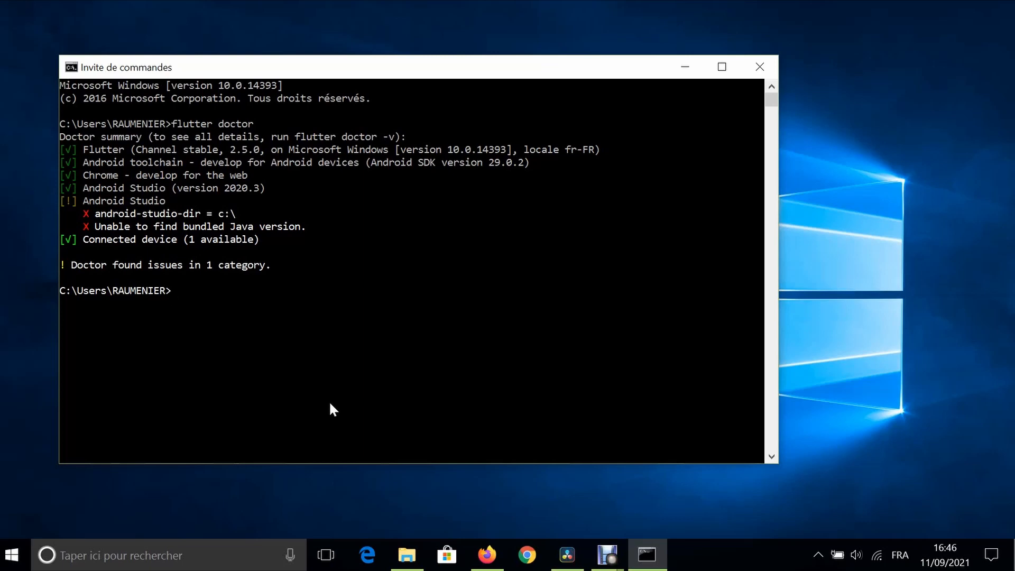
# Set Flutter's Android Studio directory by running "flutter config --android-studio-dir c:\androistd"
pyautogui.rightClick(343, 364)
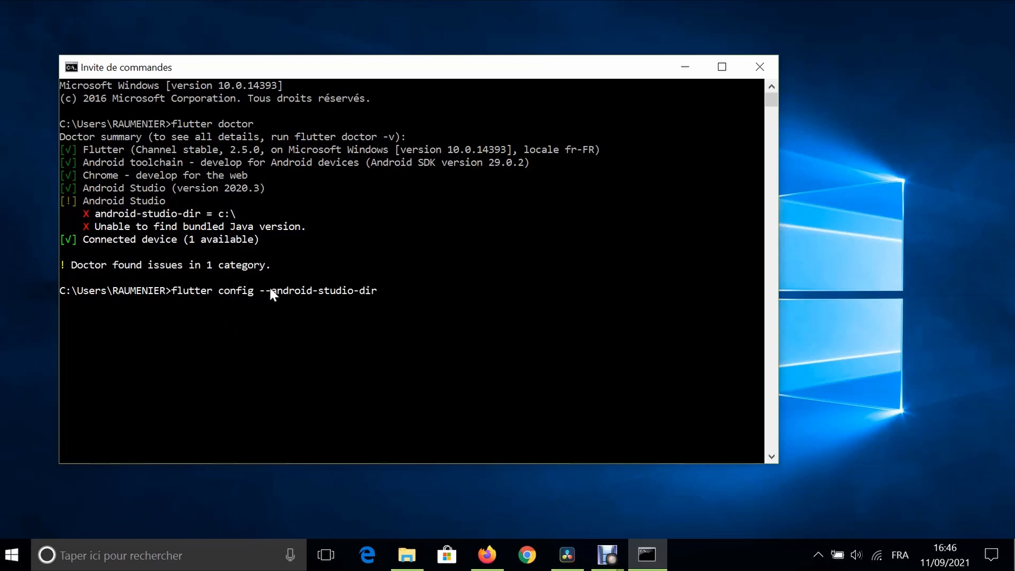
pyautogui.write('c:\\androistd')
pyautogui.press('Return')
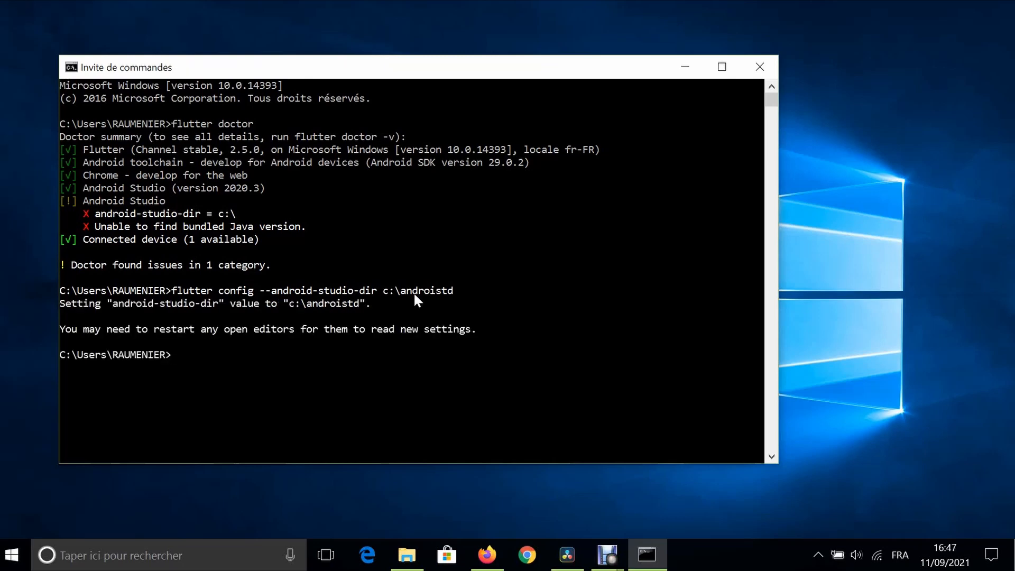
# Run "flutter doctor" again to recheck the setup with the new Android Studio directory
pyautogui.press('Up')
pyautogui.press('Up')
pyautogui.press('Return')
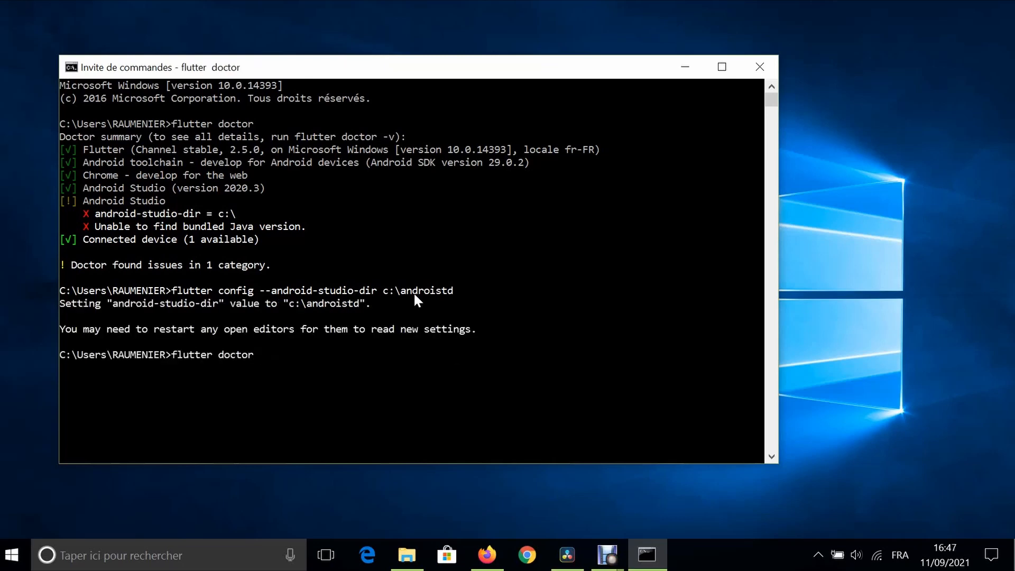